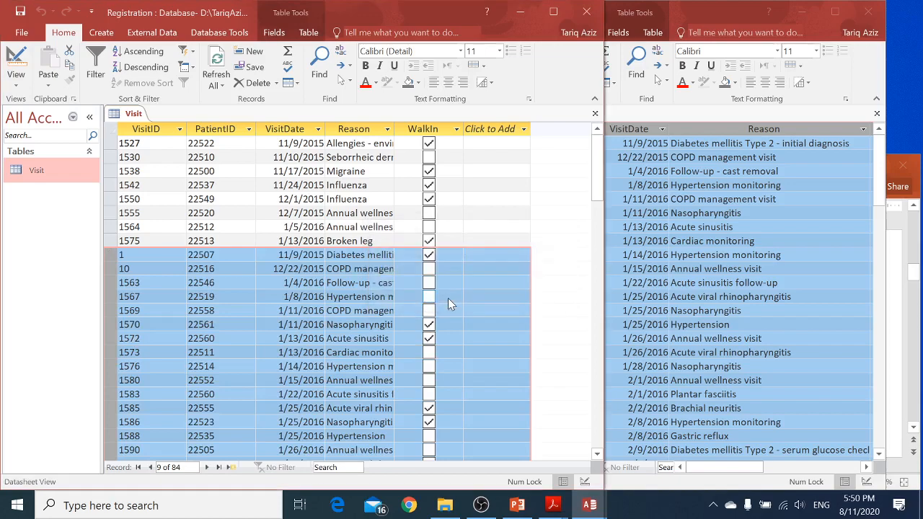
# Close the Cindi database, keeping the copied records on the clipboard
pyautogui.moveTo(596, 188)
pyautogui.mouseDown()
pyautogui.moveTo(594, 440)
pyautogui.moveTo(591, 177)
pyautogui.mouseUp()
pyautogui.click(708, 115)
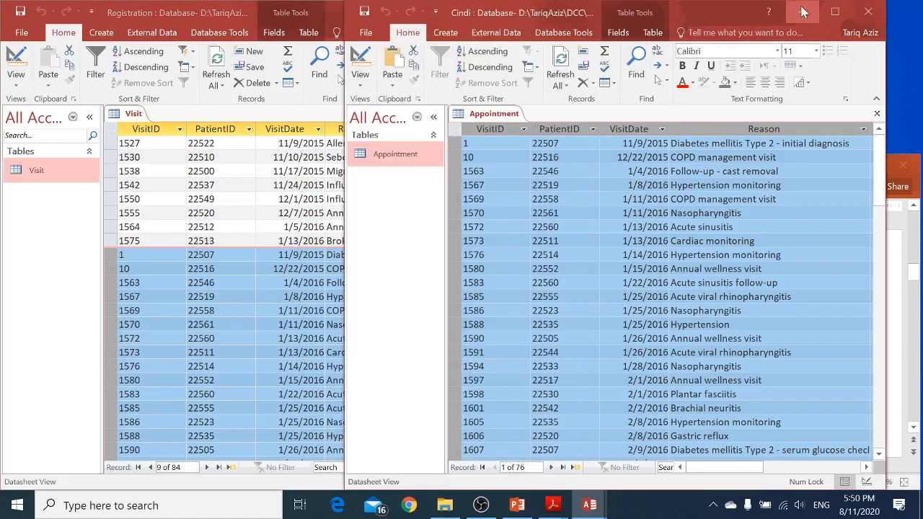
pyautogui.click(868, 11)
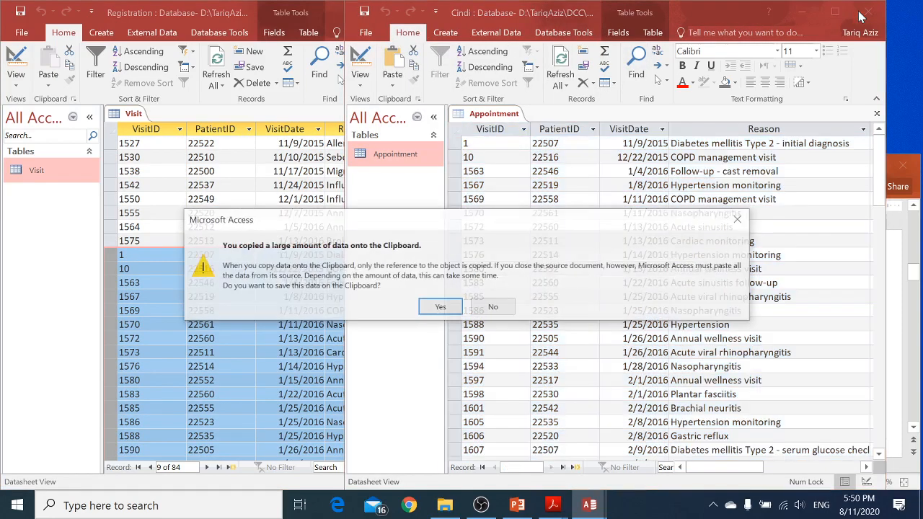
pyautogui.click(448, 310)
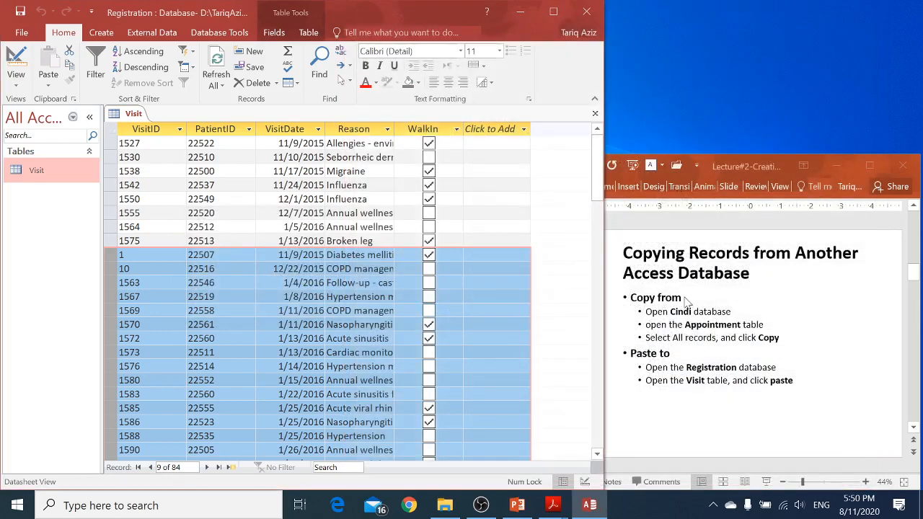
# Advance the PowerPoint lecture to the Navigation buttons slide, and go to the first and the last record of the Visit table in Access
pyautogui.click(698, 328)
pyautogui.scroll(-1, 698, 328)
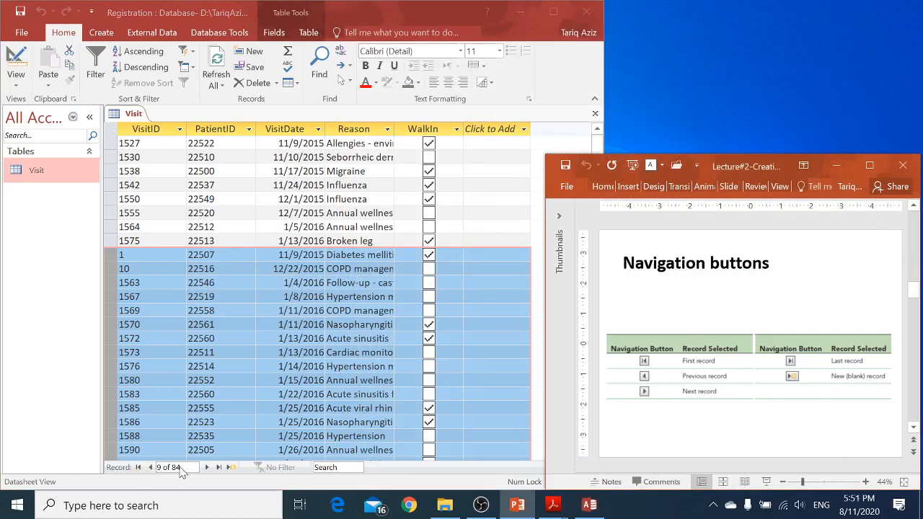
pyautogui.click(139, 469)
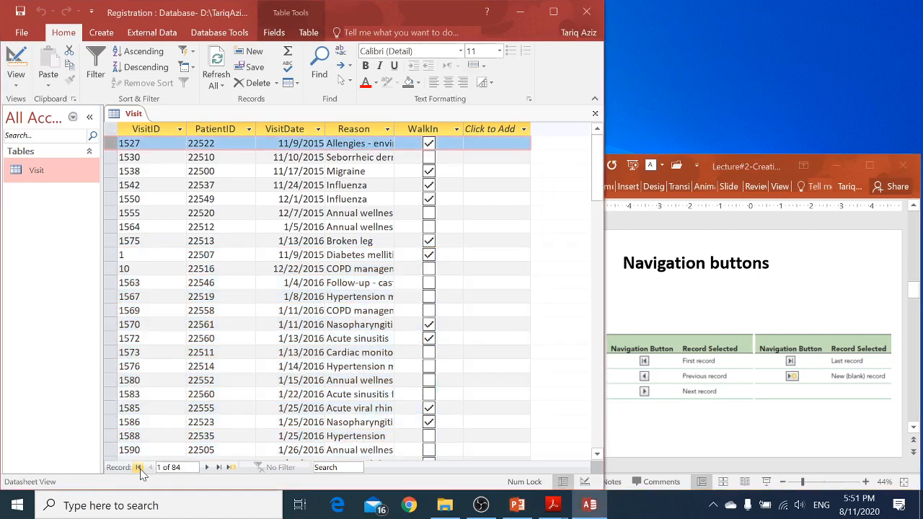
pyautogui.click(219, 468)
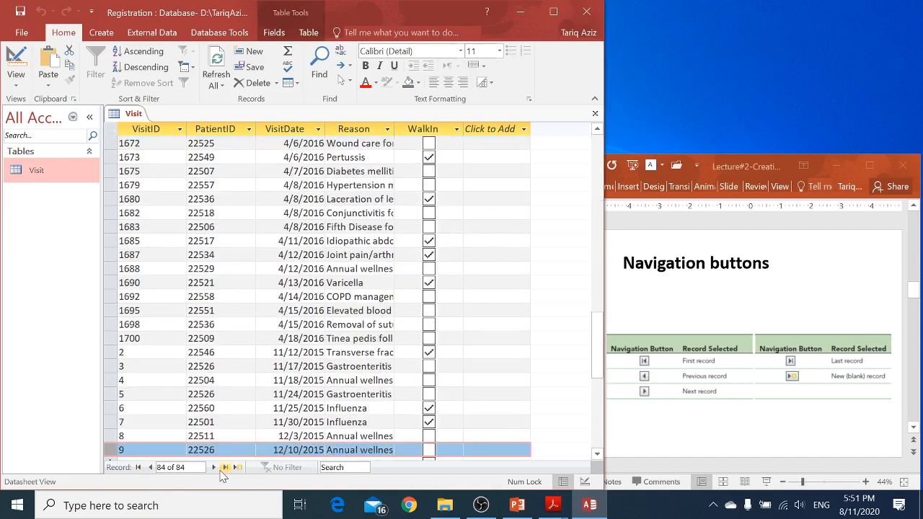
# Step backward one record at a time from the last Visit record to record 71
pyautogui.click(149, 468)
pyautogui.click(149, 468)
pyautogui.click(149, 468)
pyautogui.click(150, 468)
pyautogui.click(149, 468)
pyautogui.click(149, 468)
pyautogui.click(149, 468)
pyautogui.click(150, 468)
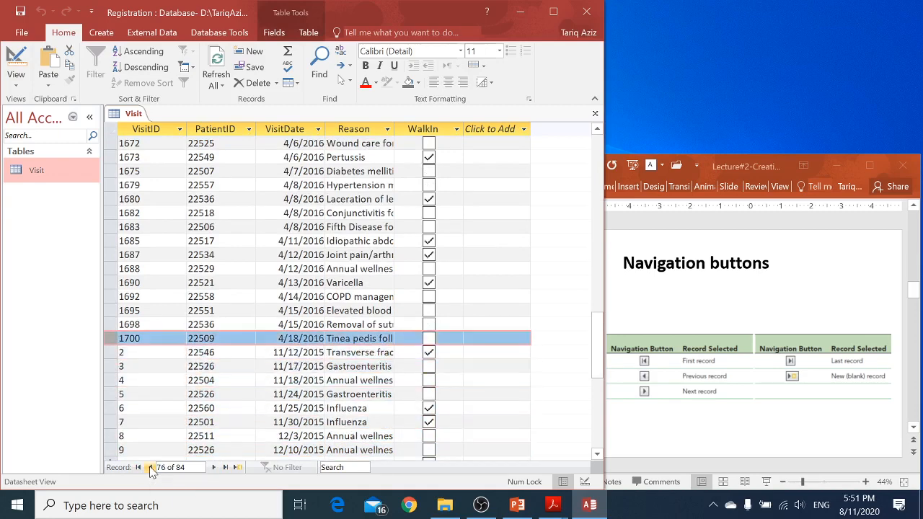
pyautogui.click(149, 468)
pyautogui.click(150, 468)
pyautogui.click(150, 468)
pyautogui.click(150, 468)
pyautogui.click(149, 467)
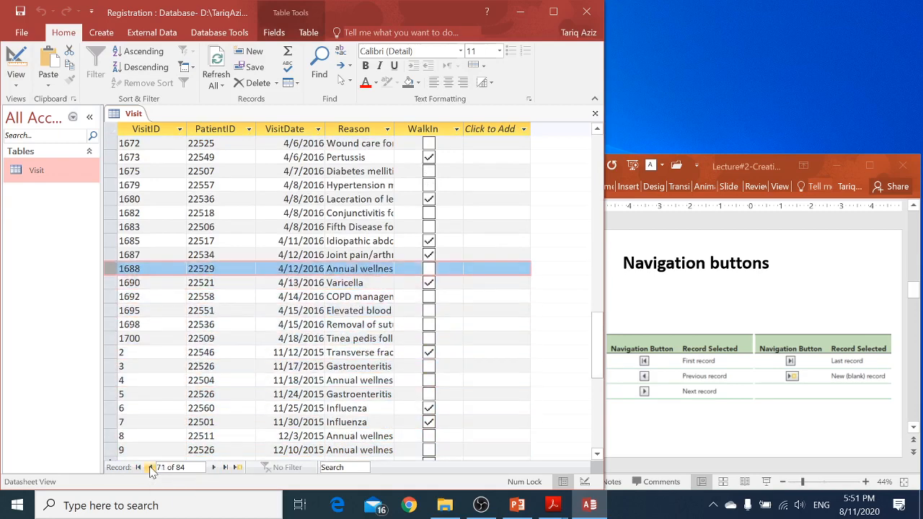
# Step forward one record in the Visit table and move back up the VisitID column row by row
pyautogui.click(214, 468)
pyautogui.press('Up')
pyautogui.press('Up')
pyautogui.press('Up')
pyautogui.press('Up')
pyautogui.press('Up')
pyautogui.press('Up')
pyautogui.press('Up')
pyautogui.press('Up')
pyautogui.press('Up')
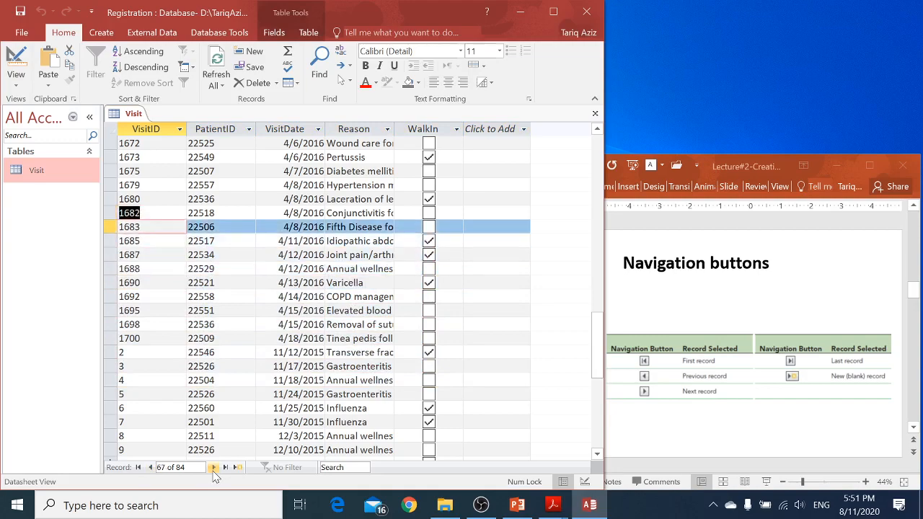
# Page up and down through the Visit table, ending at the first record
pyautogui.press('pageup')
pyautogui.press('pageup')
pyautogui.press('pageup')
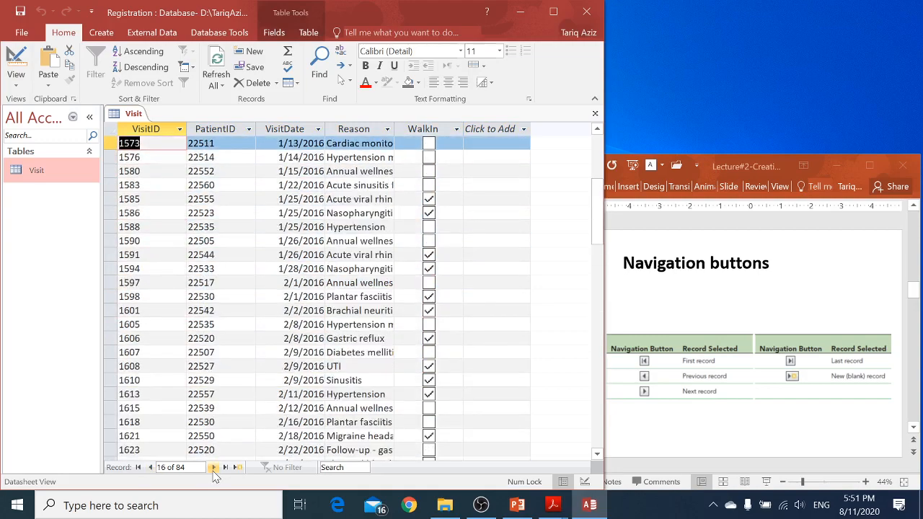
pyautogui.press('pagedown')
pyautogui.press('pagedown')
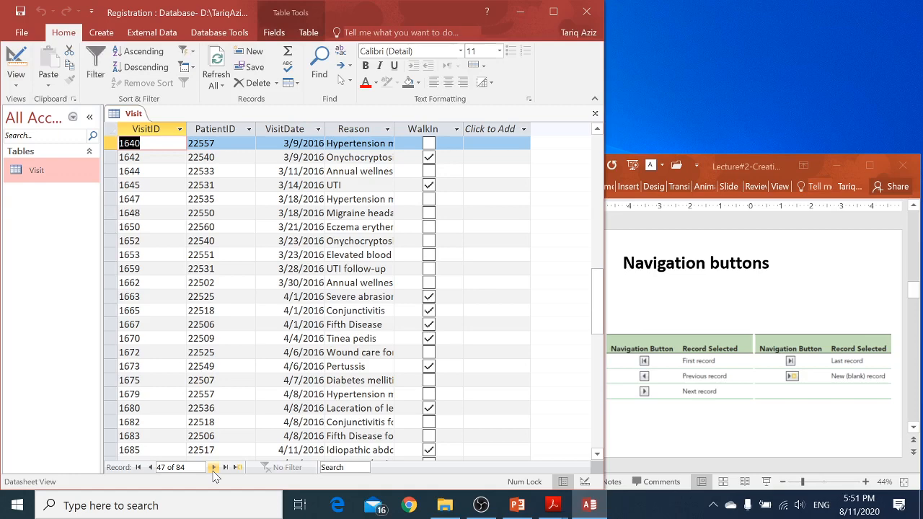
pyautogui.press('pageup')
pyautogui.press('pageup')
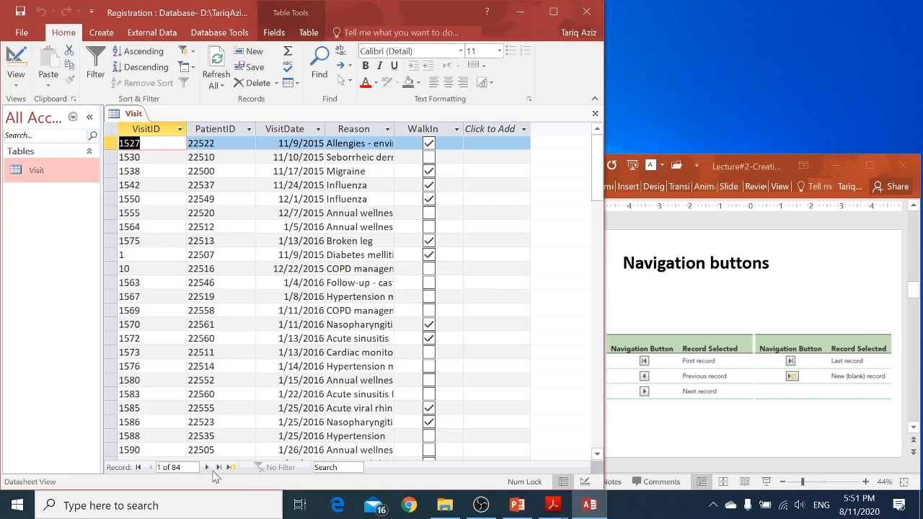
# Go to the last field of the last Visit record, down to the blank new record, and back up to record 83
pyautogui.hotkey('ctrl', 'End')
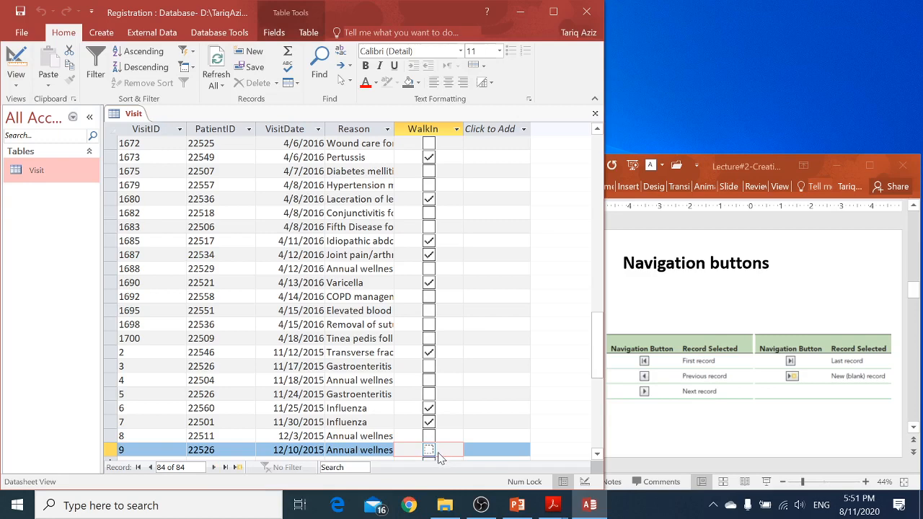
pyautogui.press('Down')
pyautogui.press('Up')
pyautogui.press('Up')
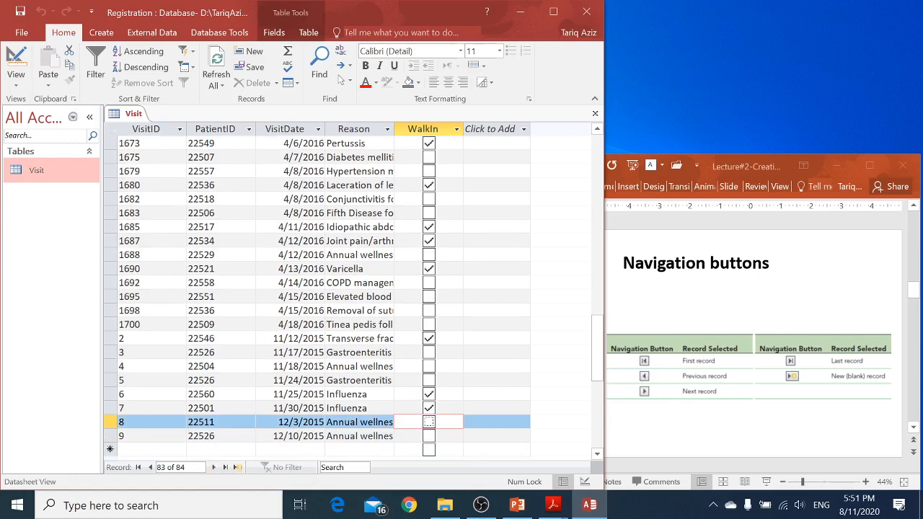
# Advance the PowerPoint lecture to Creating a Simple Query, and start the Simple Query Wizard in Access
pyautogui.click(714, 361)
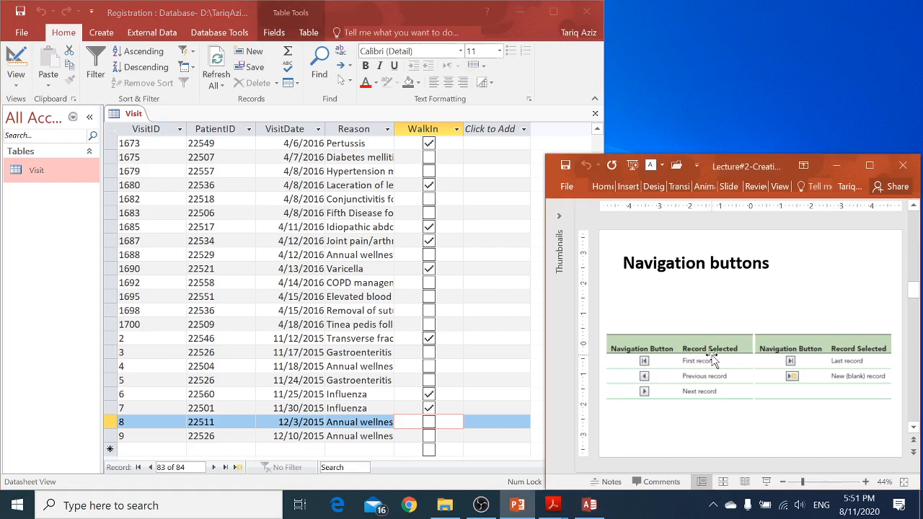
pyautogui.scroll(-1, 714, 441)
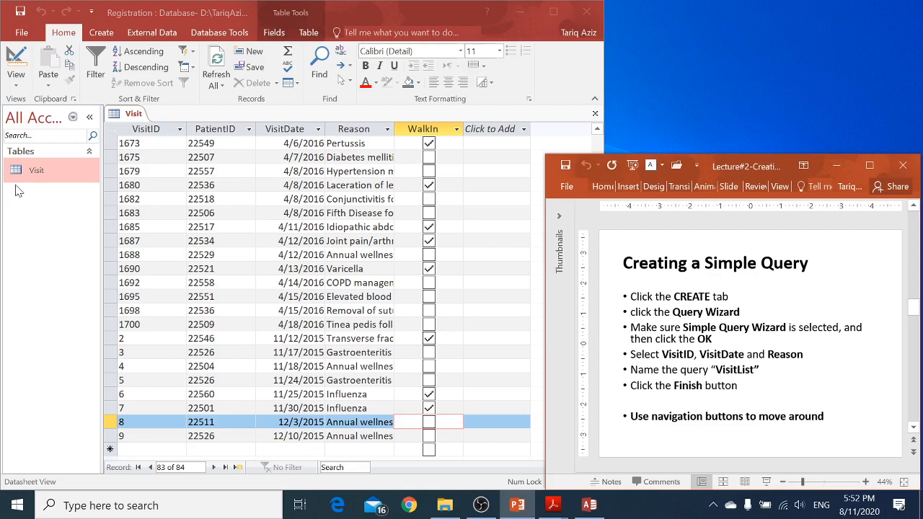
pyautogui.click(94, 38)
pyautogui.click(99, 33)
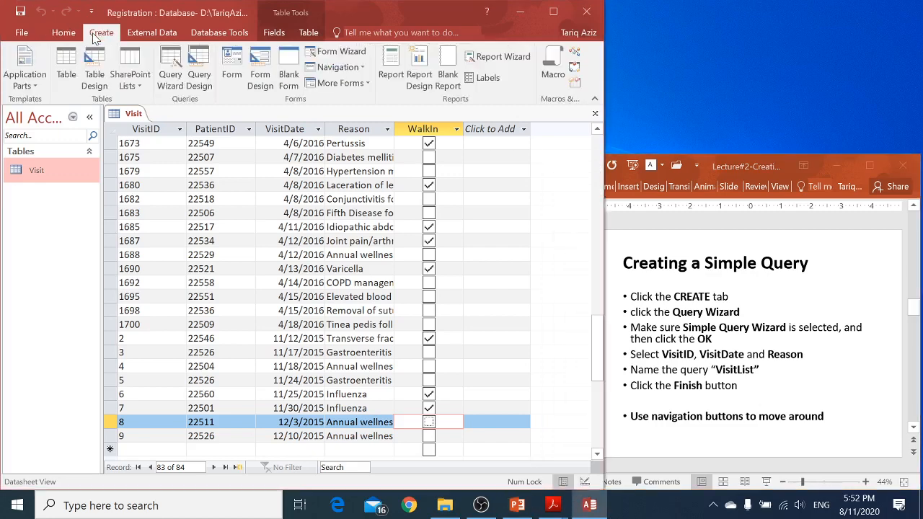
pyautogui.click(171, 77)
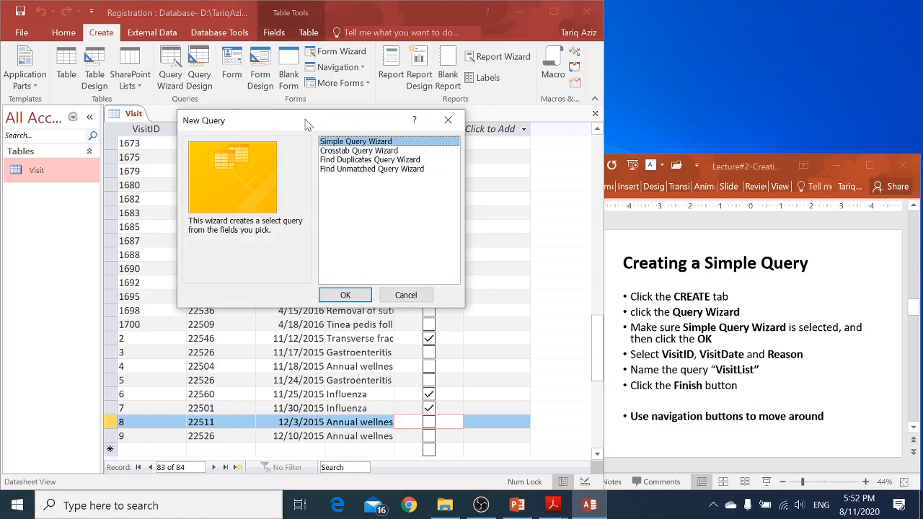
pyautogui.moveTo(304, 117); pyautogui.dragTo(246, 132)
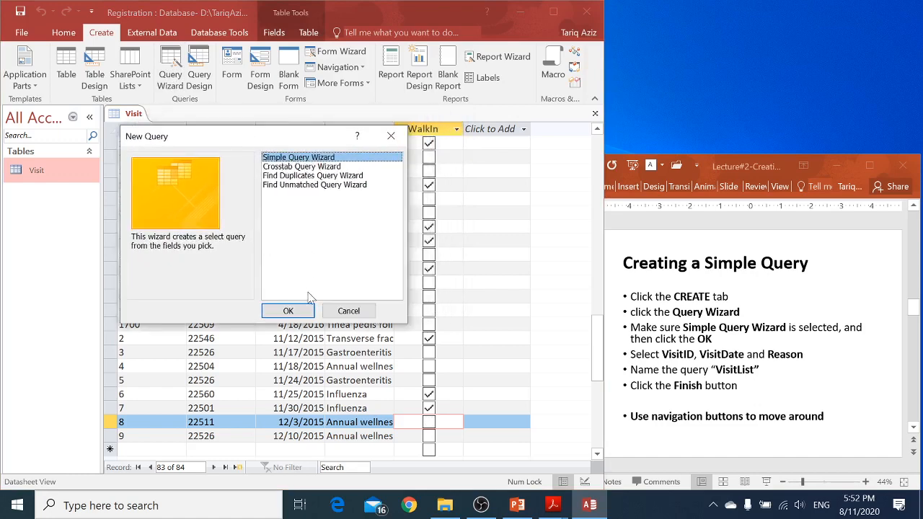
pyautogui.click(292, 310)
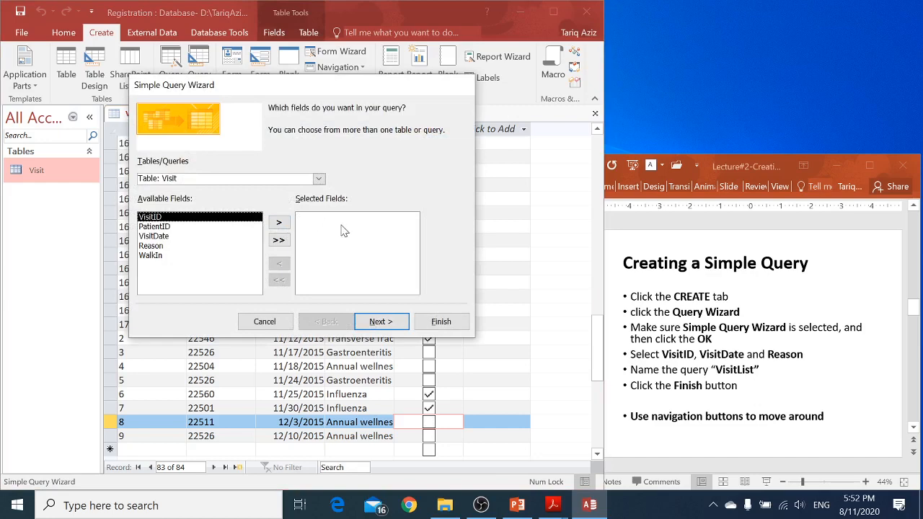
# Add the VisitID, VisitDate and Reason fields from the Visit table and finish the query with its default name
pyautogui.doubleClick(179, 219)
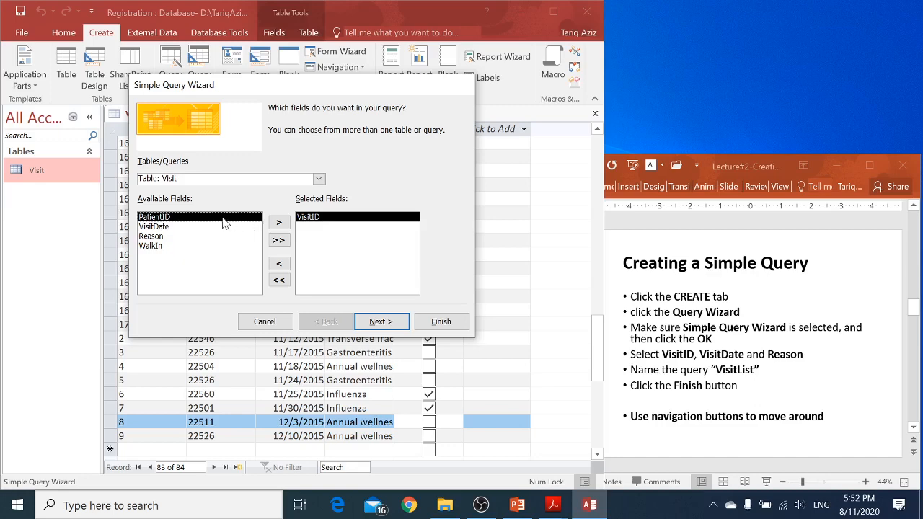
pyautogui.click(160, 226)
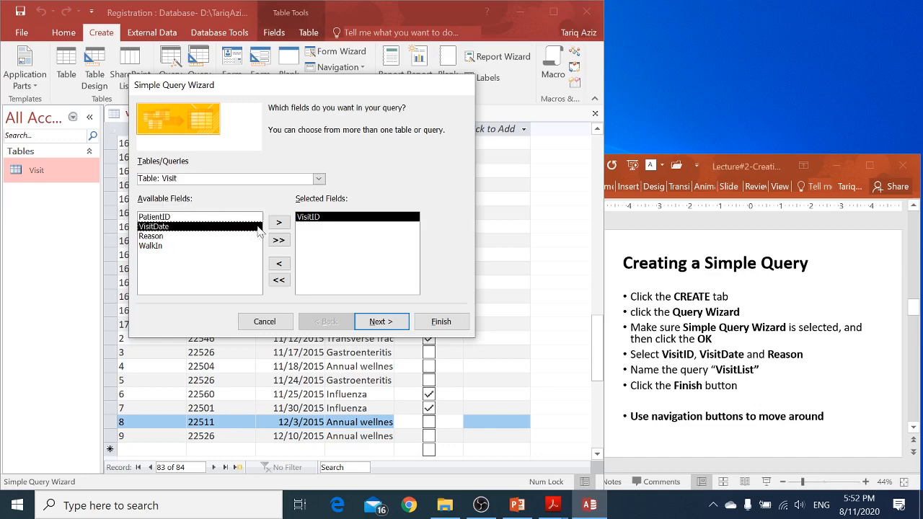
pyautogui.click(279, 224)
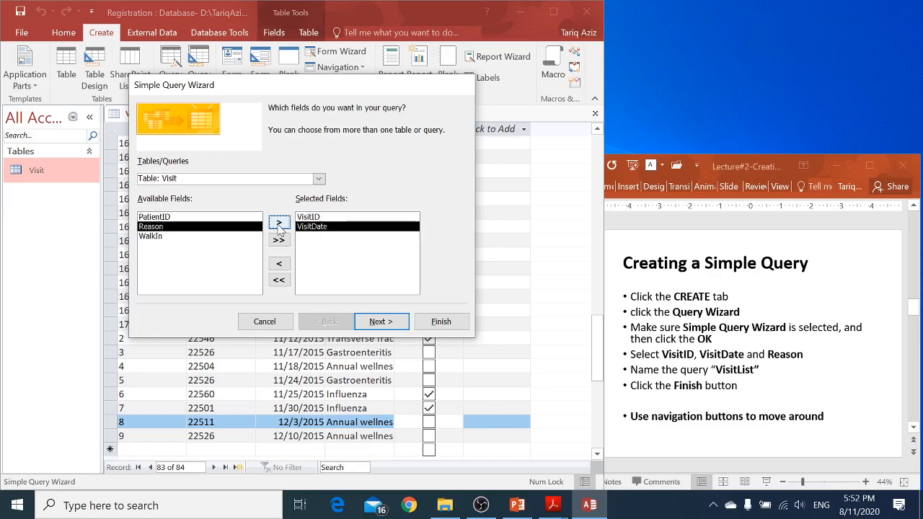
pyautogui.click(280, 225)
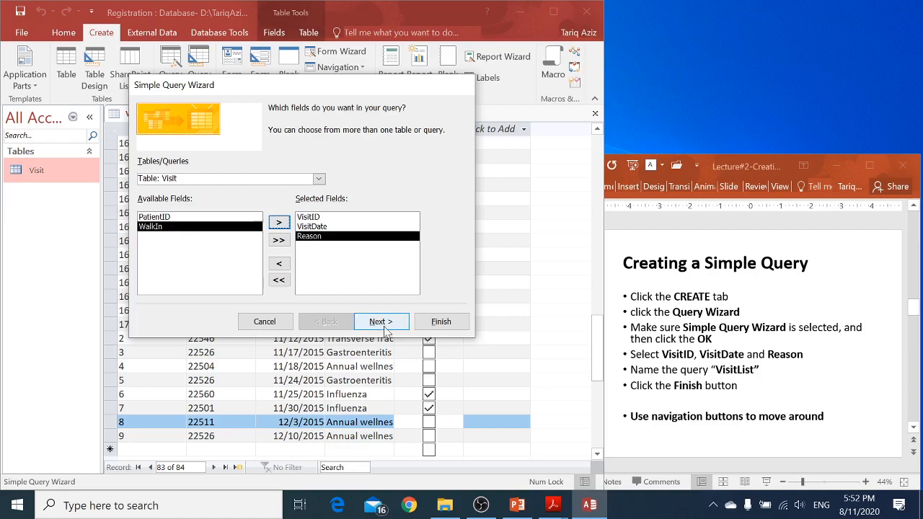
pyautogui.click(441, 322)
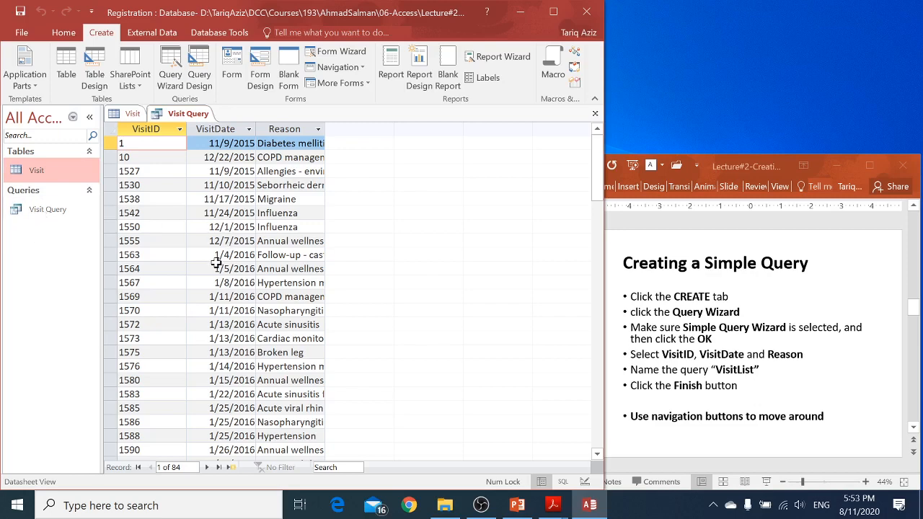
# Step through the Visit Query results to record 9, and jump to the last record and back to the first
pyautogui.click(207, 467)
pyautogui.click(206, 467)
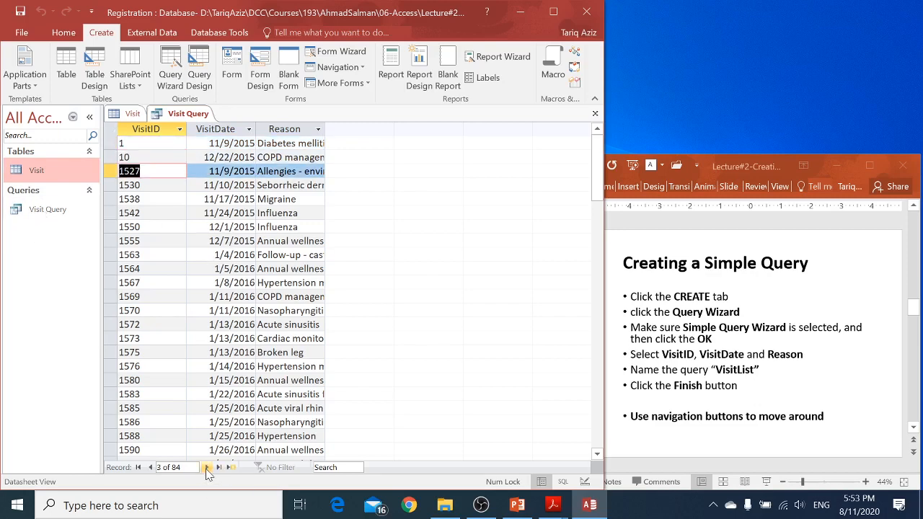
pyautogui.click(206, 467)
pyautogui.click(206, 467)
pyautogui.click(207, 467)
pyautogui.click(206, 467)
pyautogui.click(206, 467)
pyautogui.click(206, 467)
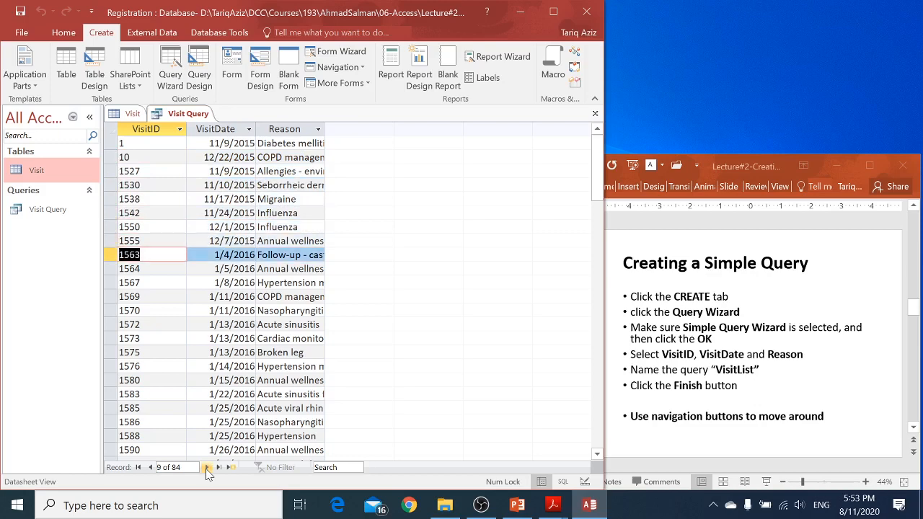
pyautogui.click(224, 467)
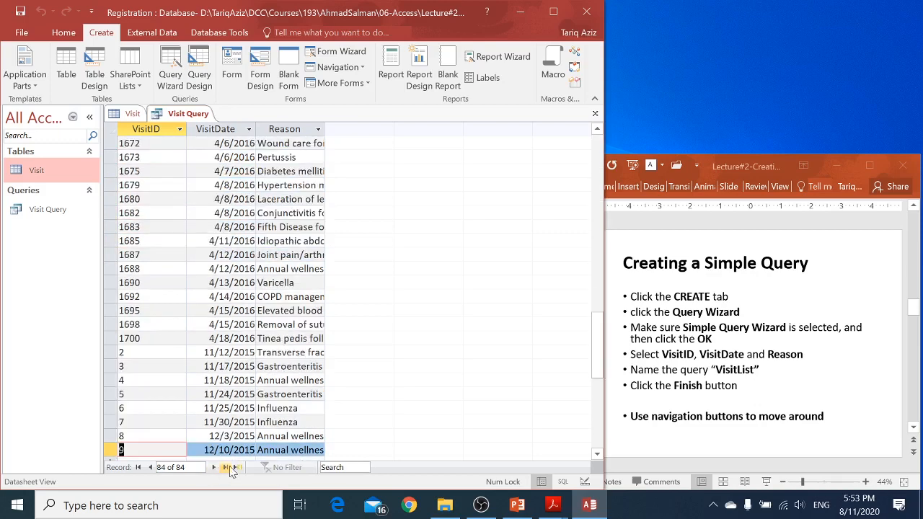
pyautogui.click(139, 467)
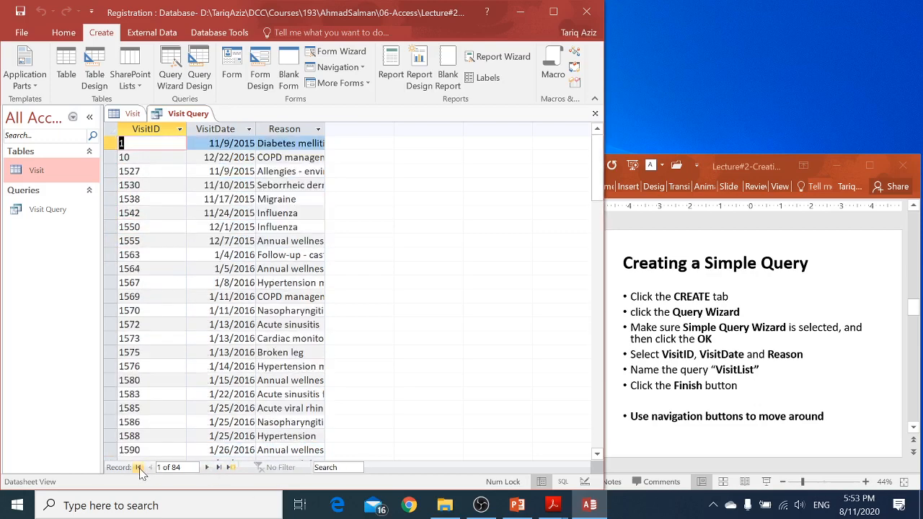
# Page down through Visit Query to the blank new record, back up to the first record, and one page forward
pyautogui.press('pagedown')
pyautogui.press('pagedown')
pyautogui.press('pagedown')
pyautogui.press('pagedown')
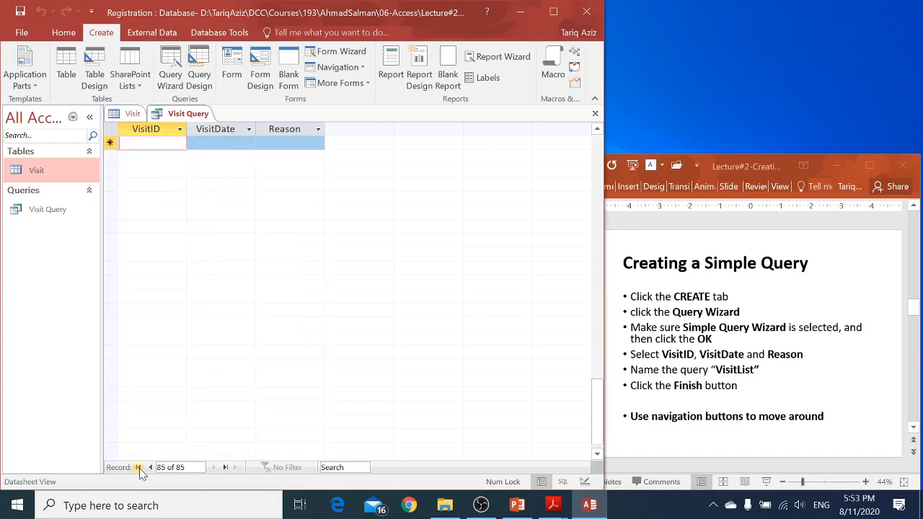
pyautogui.press('pageup')
pyautogui.press('pageup')
pyautogui.press('pageup')
pyautogui.press('pageup')
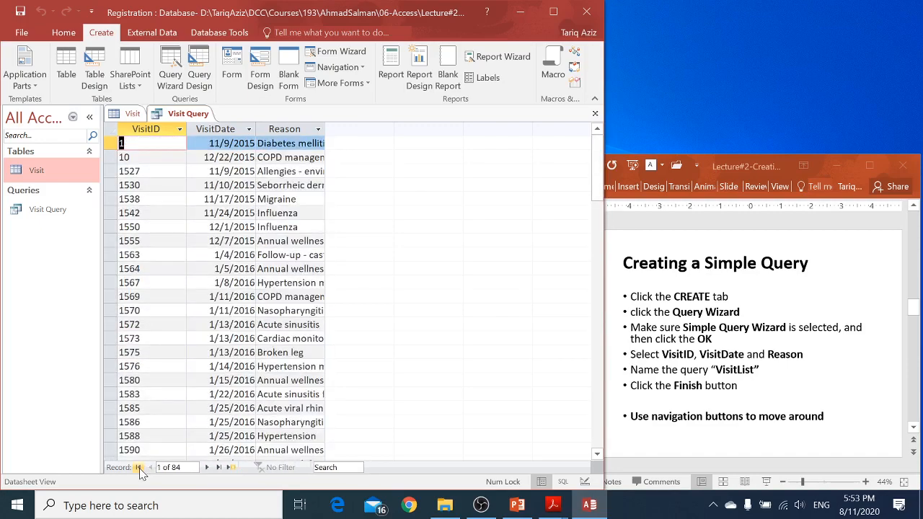
pyautogui.press('pagedown')
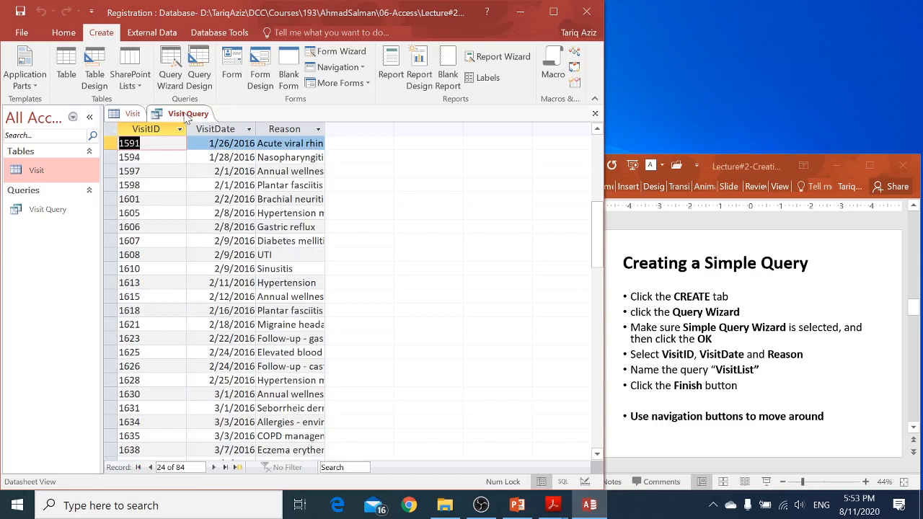
# Show Visit Query in SQL View and deselect its SELECT statement
pyautogui.rightClick(185, 117)
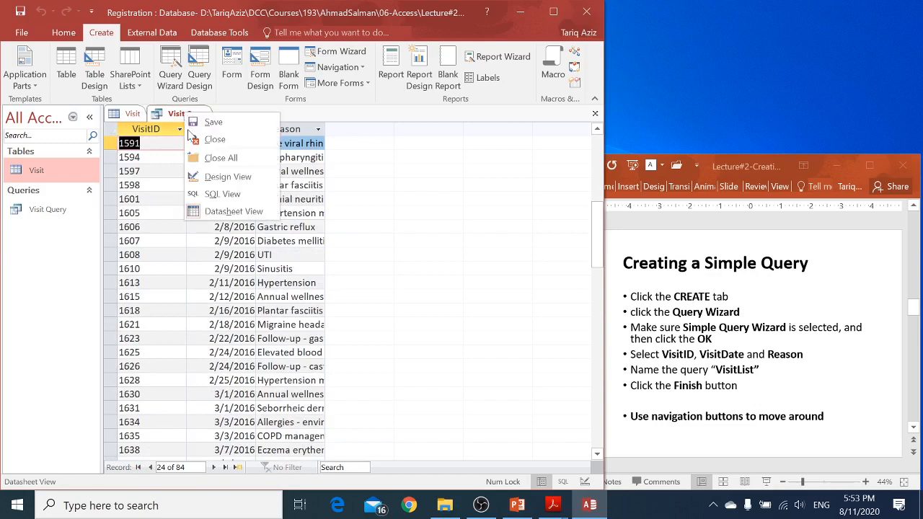
pyautogui.click(229, 194)
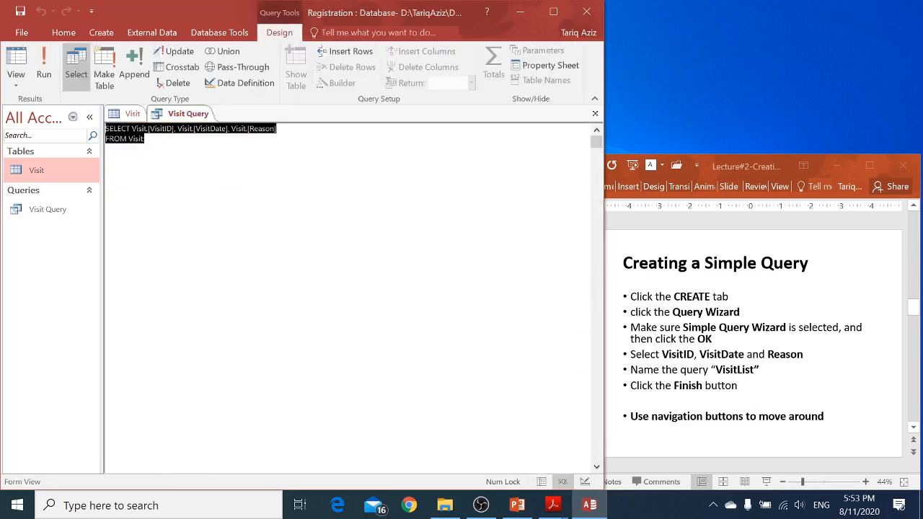
pyautogui.click(106, 148)
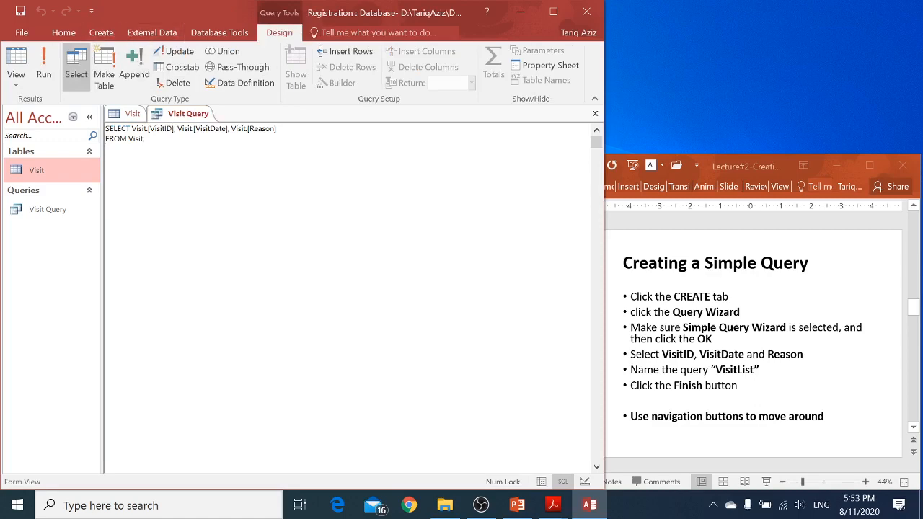
# Examine the selected fields and FROM clause in Visit Query's SQL statement, and return the query to Datasheet View
pyautogui.doubleClick(161, 129)
pyautogui.click(210, 128)
pyautogui.doubleClick(253, 128)
pyautogui.moveTo(108, 138); pyautogui.dragTo(145, 138)
pyautogui.click(145, 139)
pyautogui.doubleClick(133, 139)
pyautogui.click(136, 138)
pyautogui.doubleClick(278, 37)
pyautogui.doubleClick(278, 33)
pyautogui.click(48, 68)
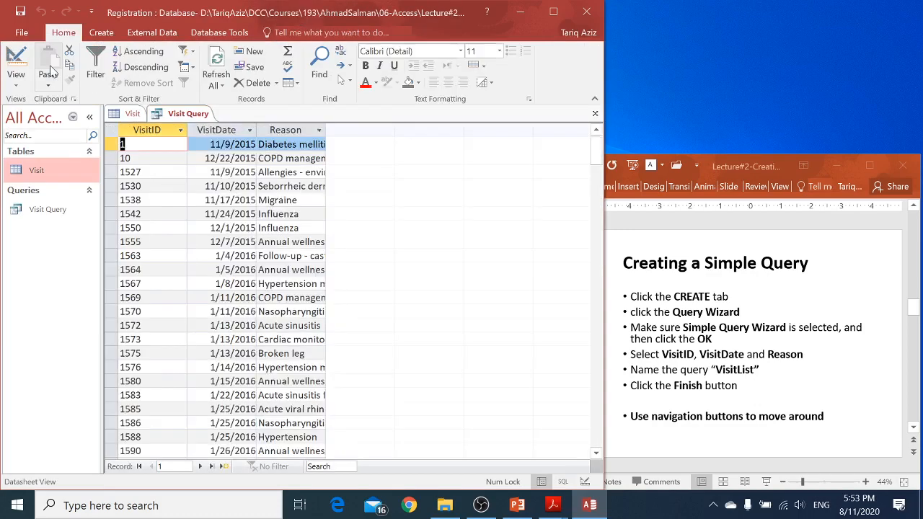
# Advance the PowerPoint lecture to the Creating a Simple Form slide, and return to Access to close Visit Query
pyautogui.click(714, 324)
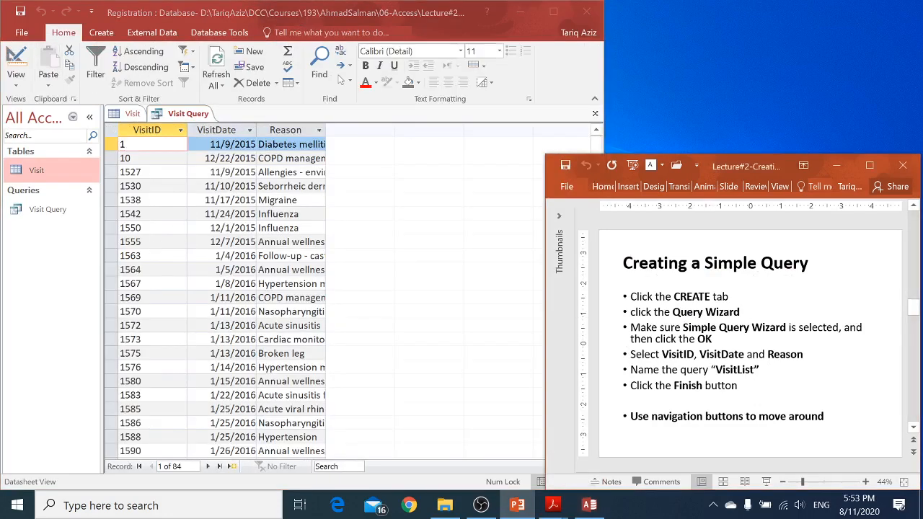
pyautogui.press('pagedown')
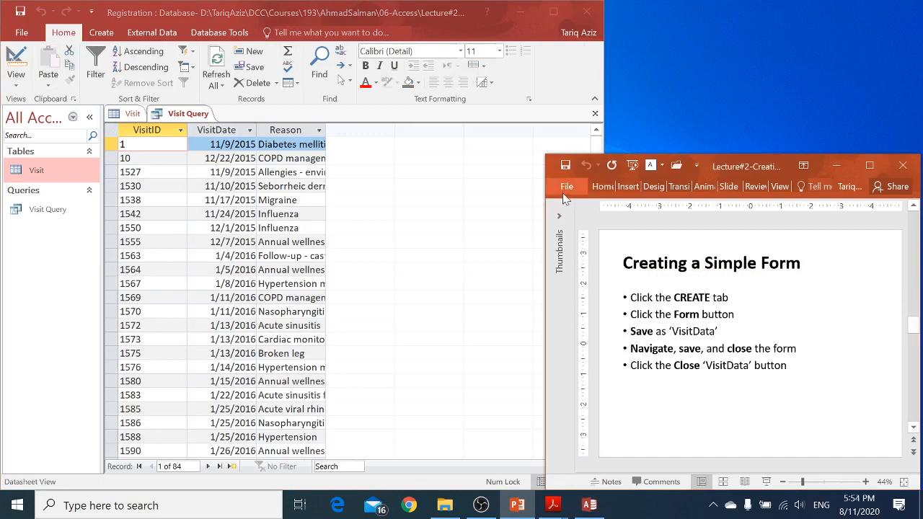
pyautogui.click(515, 206)
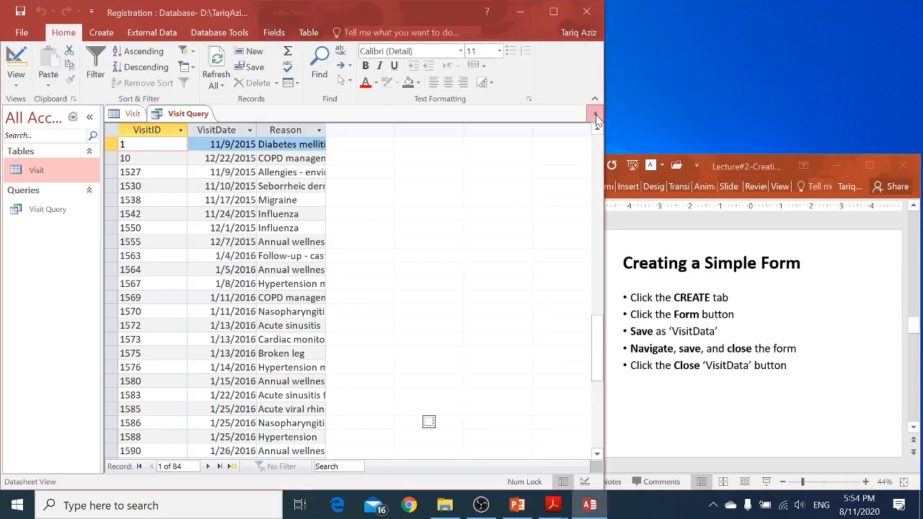
pyautogui.click(595, 115)
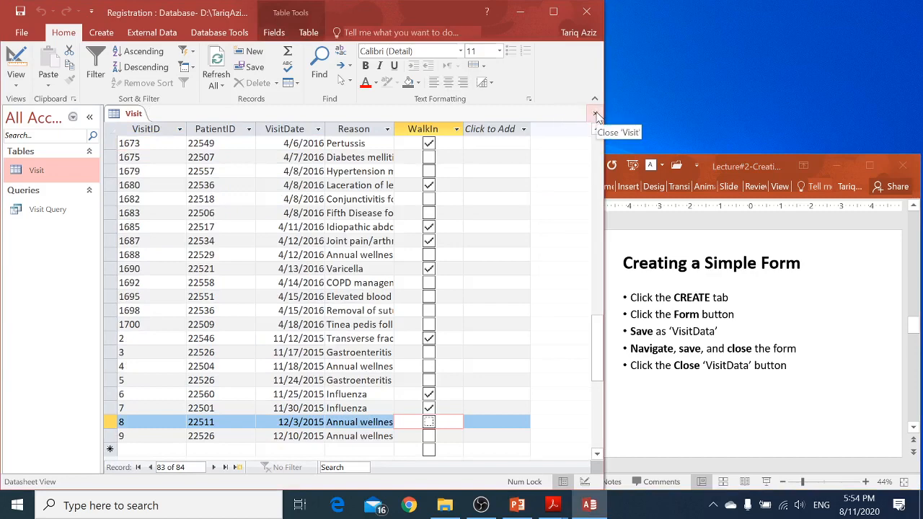
# Create a simple form from the Visit table
pyautogui.click(38, 170)
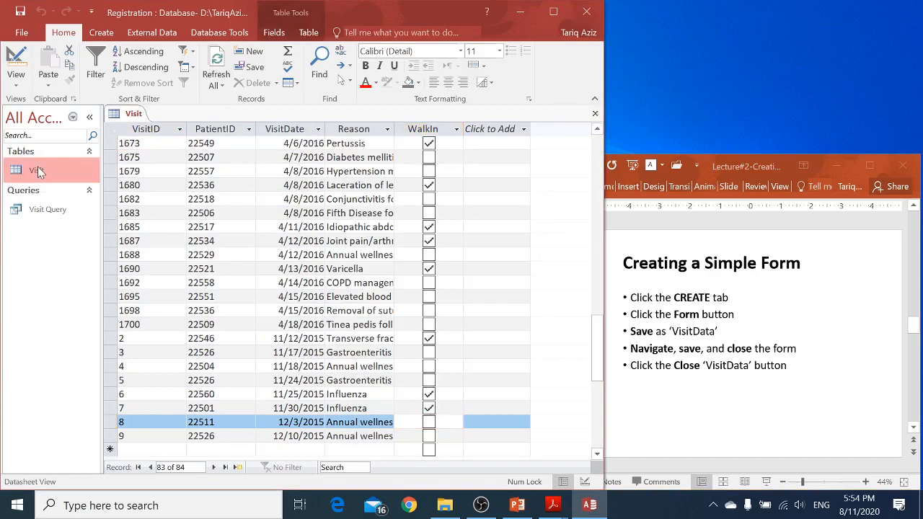
pyautogui.click(105, 34)
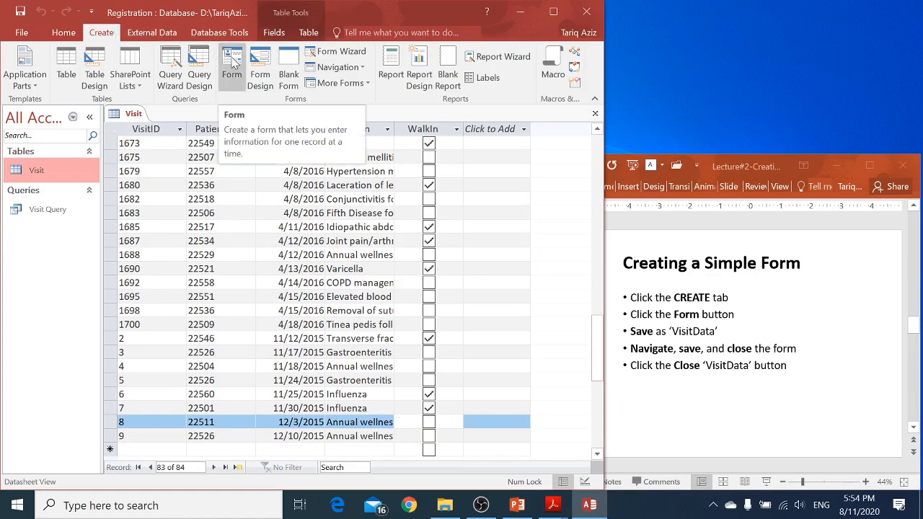
pyautogui.click(232, 67)
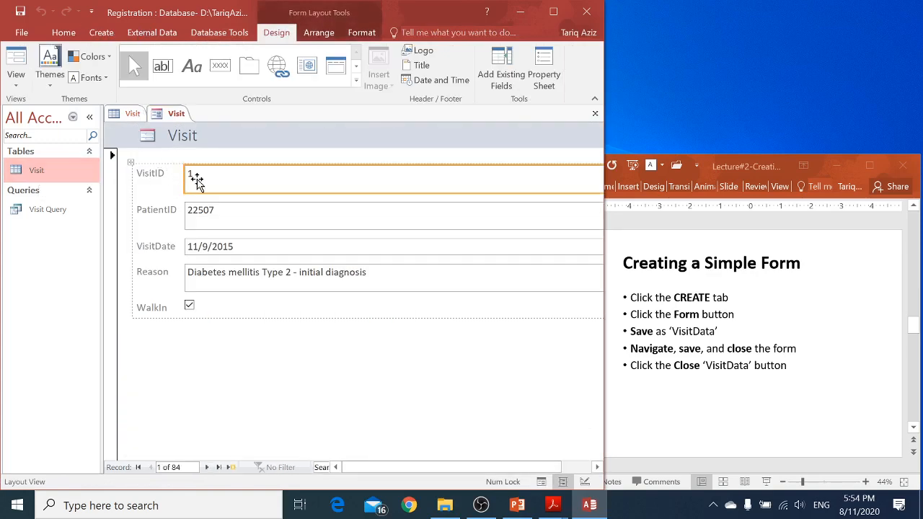
# Step forward through the Visit form to record 15, and jump to the first record and on to the last
pyautogui.click(207, 468)
pyautogui.click(207, 467)
pyautogui.click(206, 468)
pyautogui.click(207, 468)
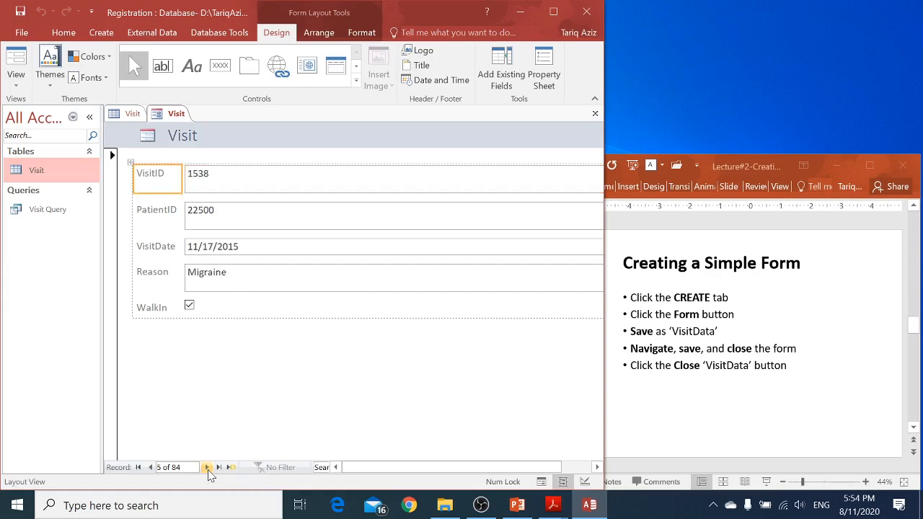
pyautogui.click(207, 468)
pyautogui.click(207, 468)
pyautogui.click(207, 468)
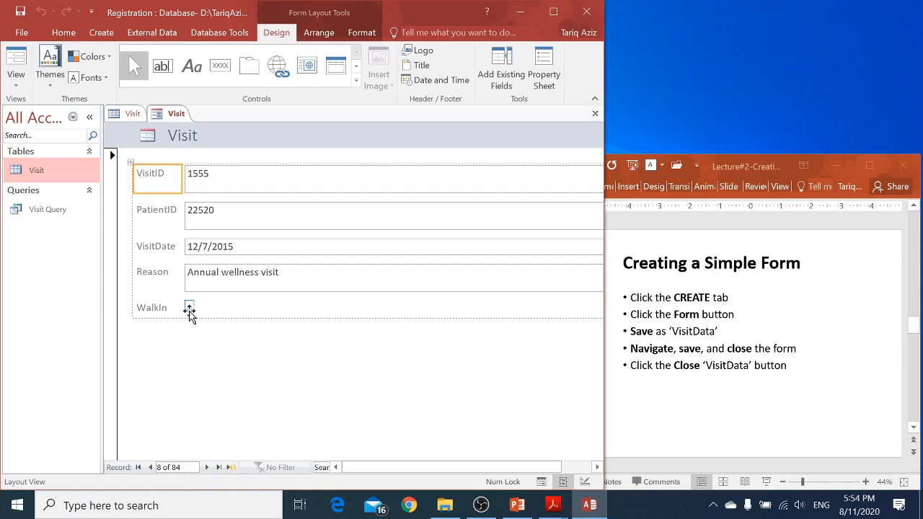
pyautogui.click(207, 468)
pyautogui.click(207, 467)
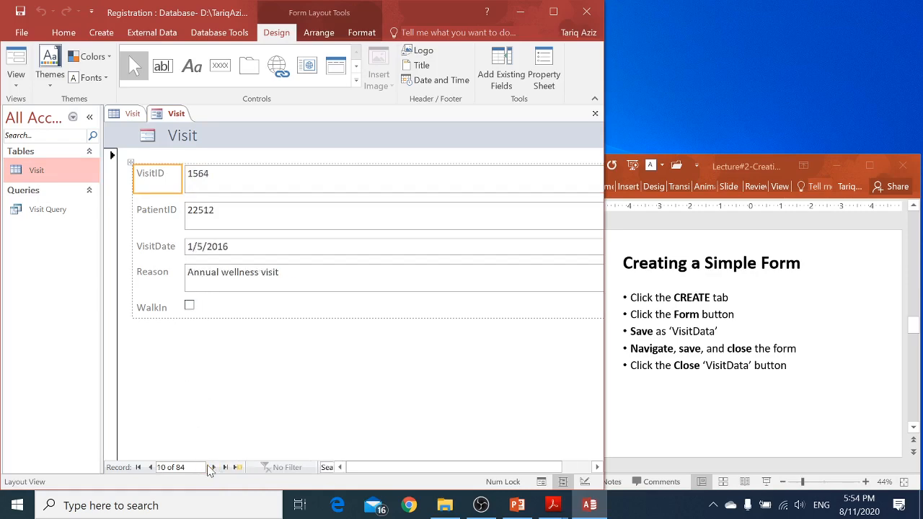
pyautogui.click(211, 468)
pyautogui.click(211, 468)
pyautogui.click(212, 468)
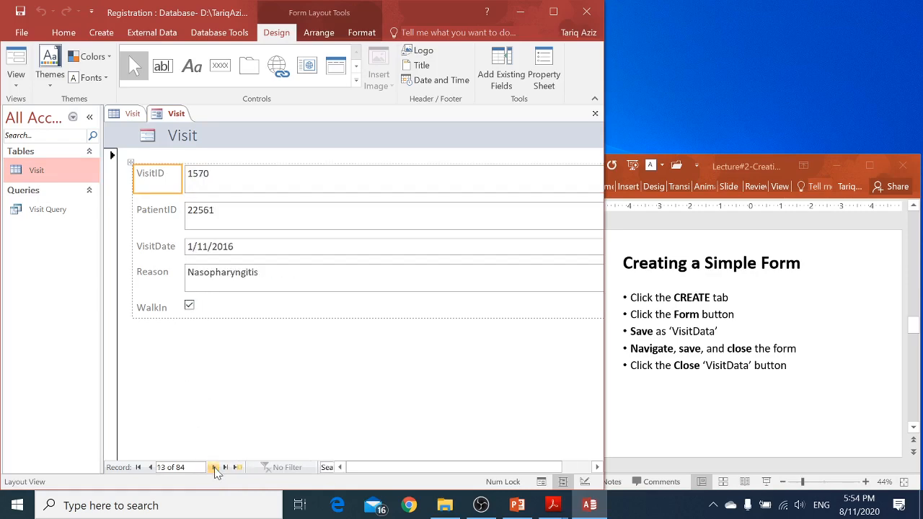
pyautogui.click(214, 468)
pyautogui.click(214, 468)
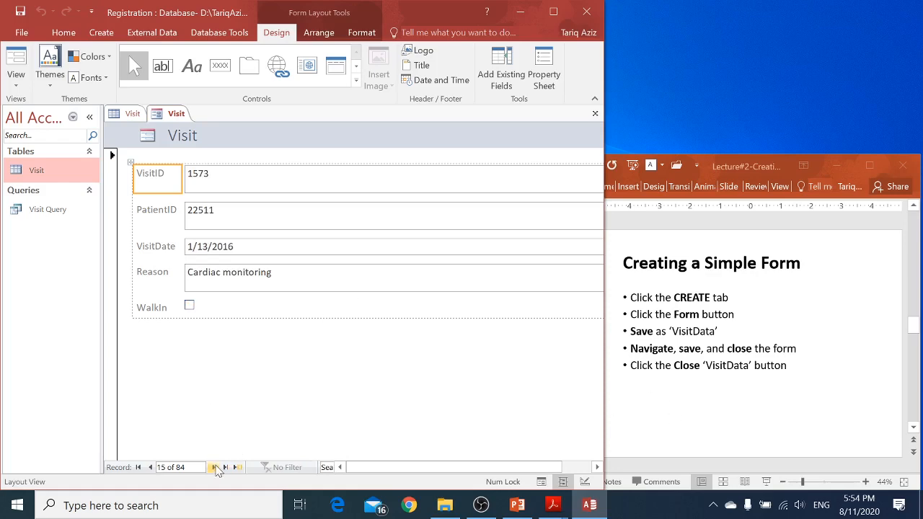
pyautogui.click(137, 468)
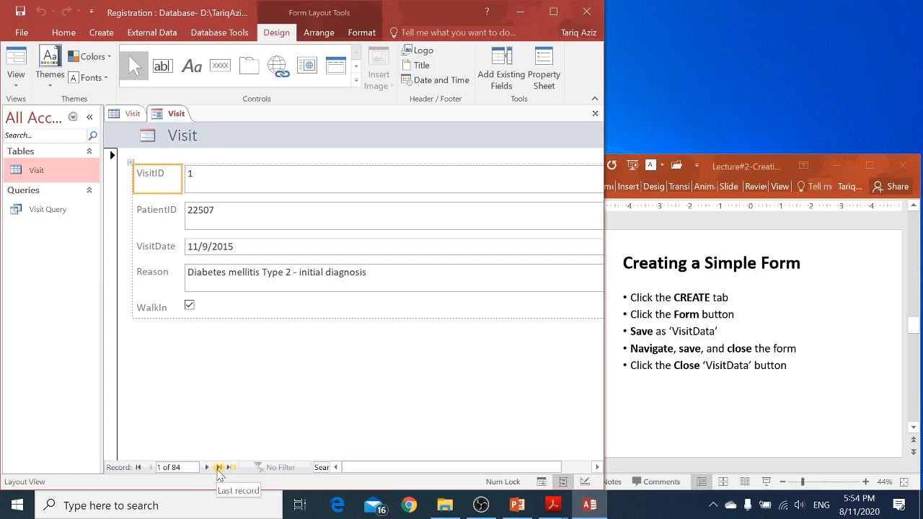
pyautogui.click(218, 468)
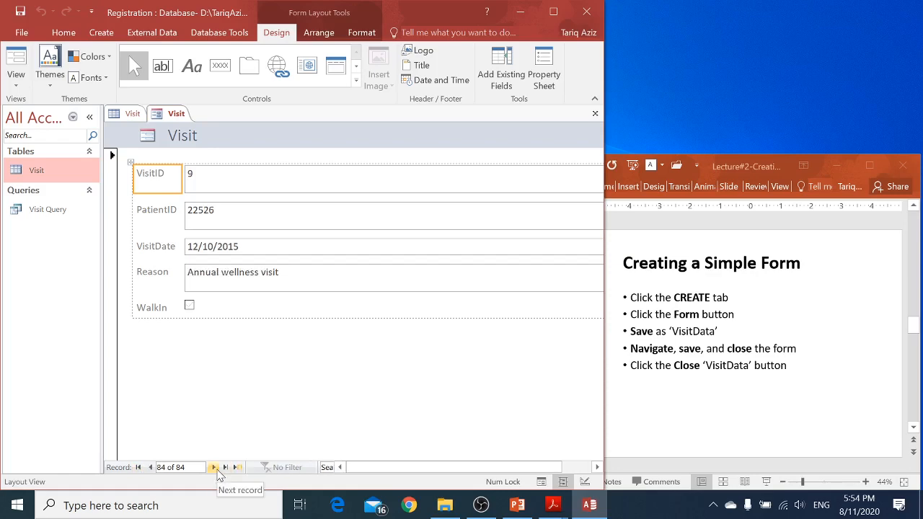
# Save the new form under the name VisitData Form
pyautogui.click(21, 12)
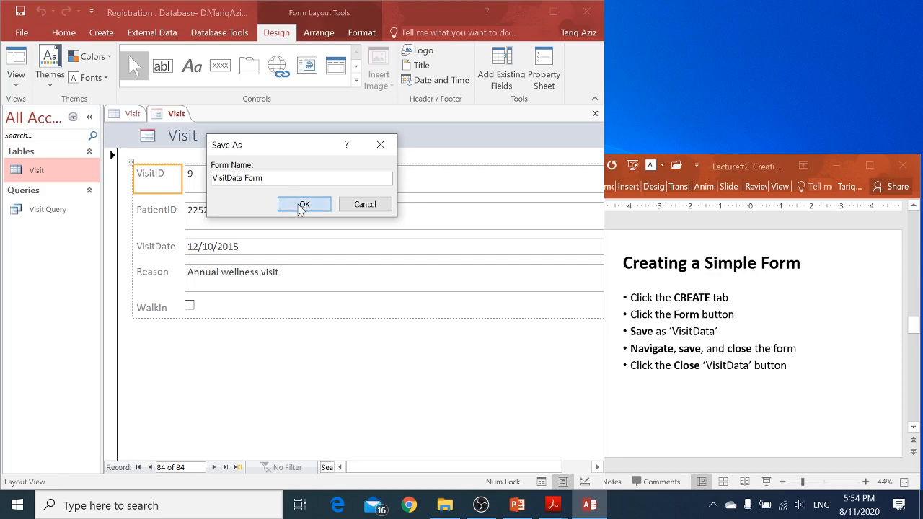
pyautogui.click(296, 204)
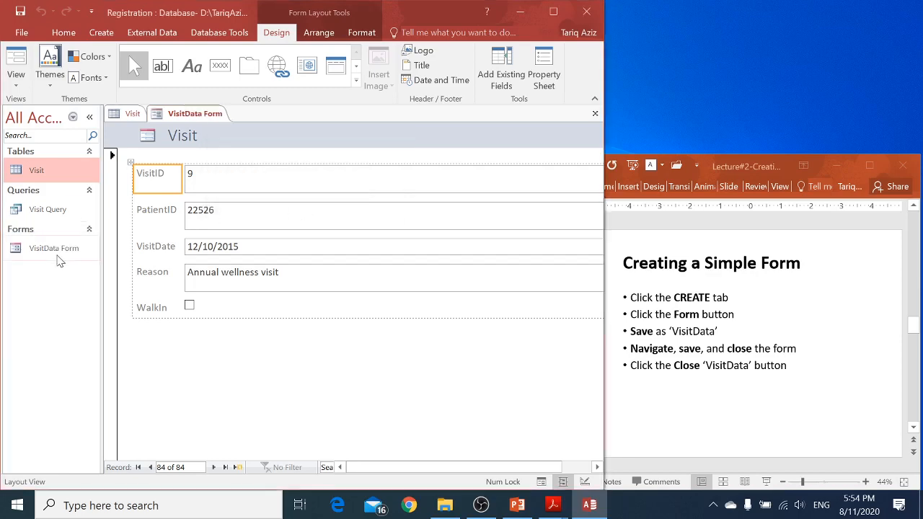
pyautogui.moveTo(75, 258); pyautogui.dragTo(24, 252)
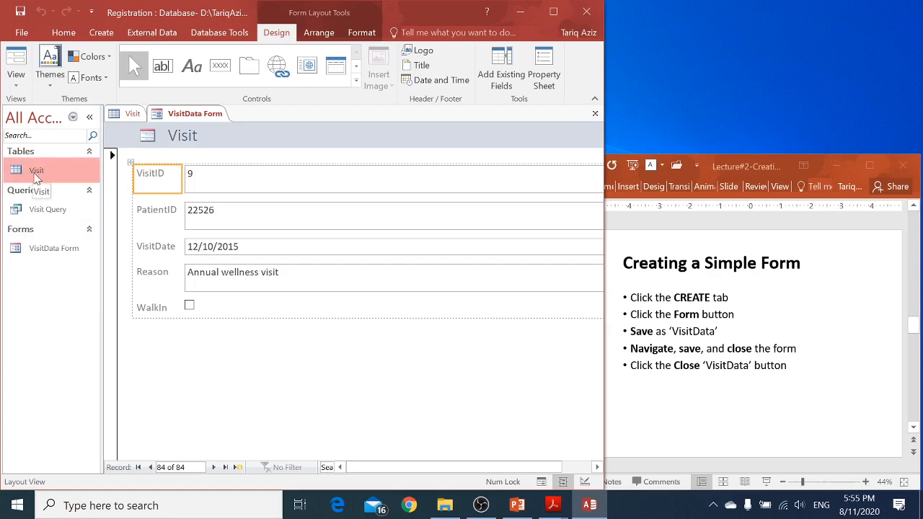
# Advance the PowerPoint lecture to the Creating a Simple Report slide, and return to Access to close VisitData Form
pyautogui.click(683, 337)
pyautogui.scroll(-1, 683, 337)
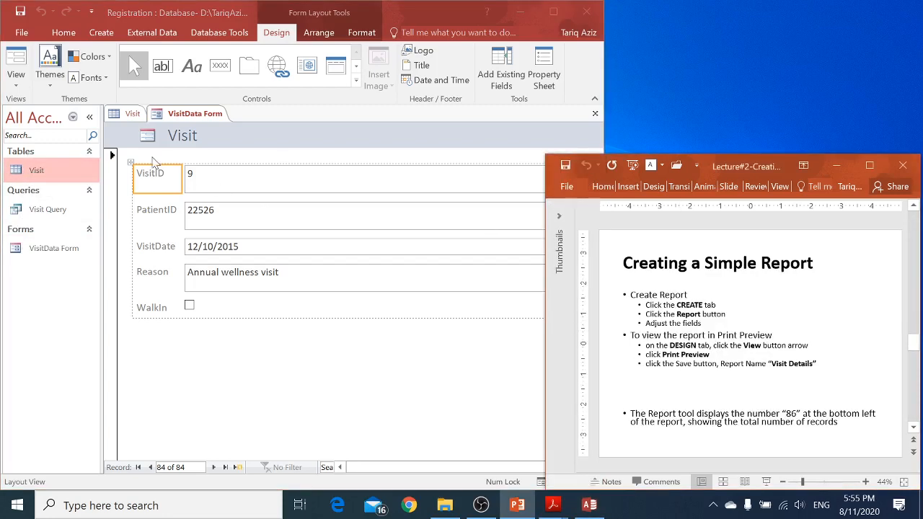
pyautogui.click(46, 171)
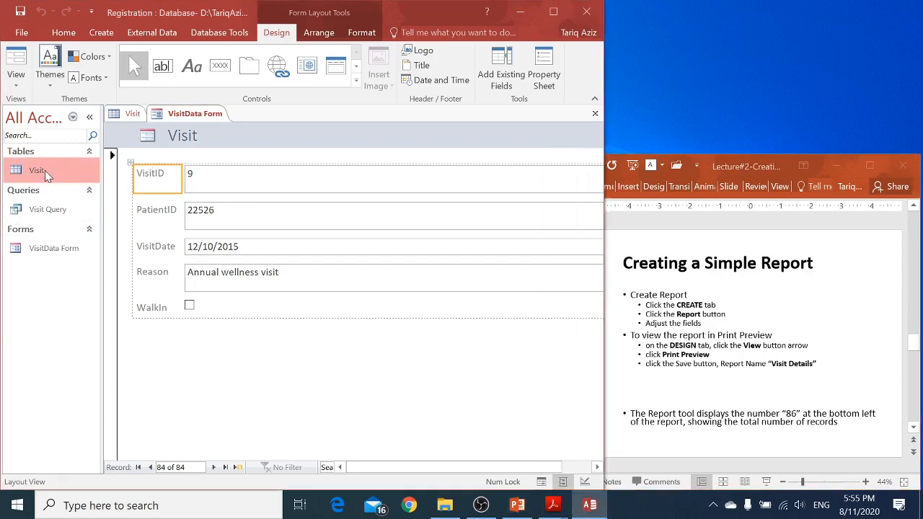
pyautogui.click(594, 113)
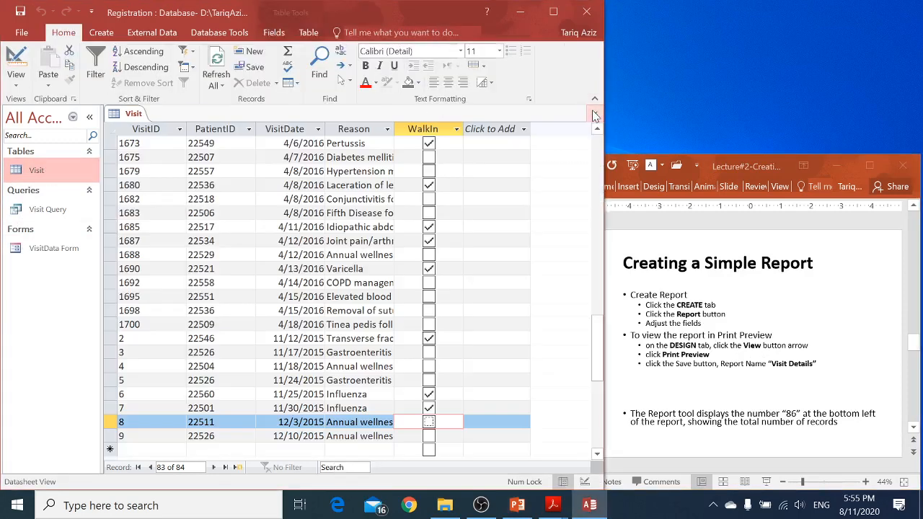
pyautogui.click(99, 32)
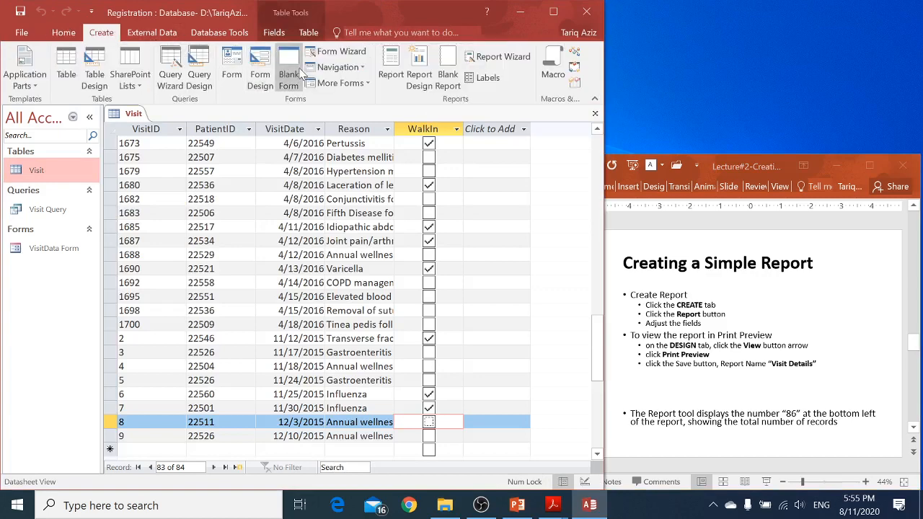
pyautogui.click(419, 79)
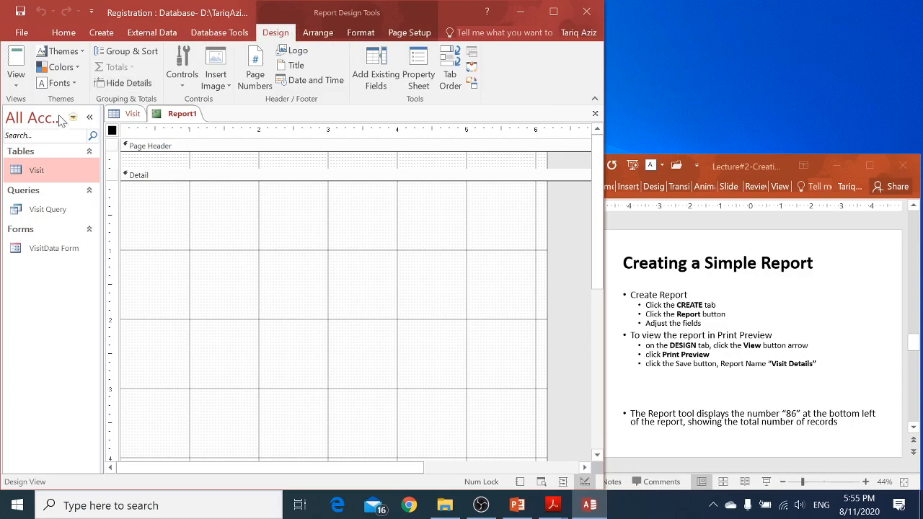
pyautogui.click(595, 113)
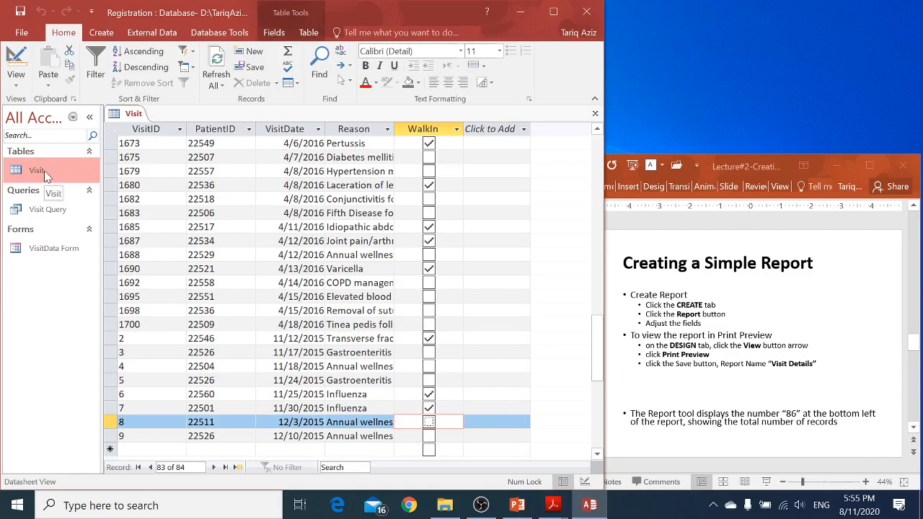
# Create a simple report from the Visit table and look across its columns to the WalkIn field
pyautogui.click(102, 32)
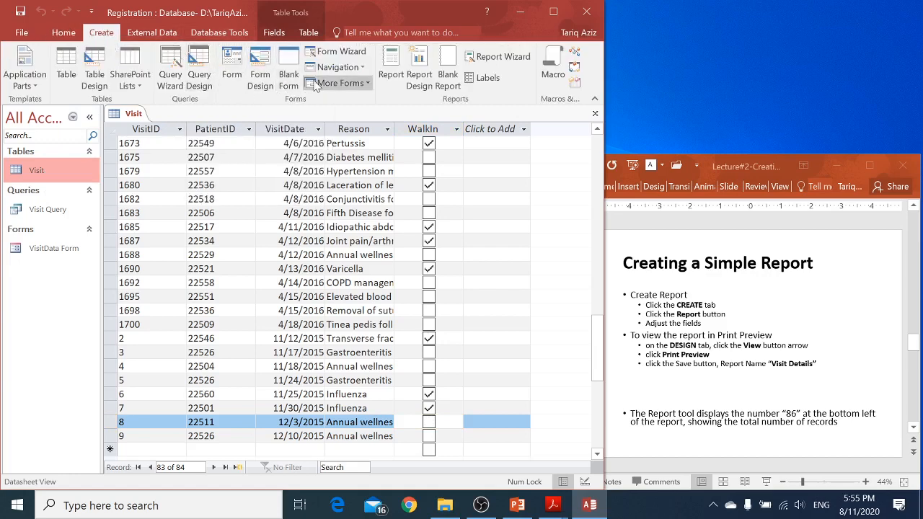
pyautogui.click(388, 65)
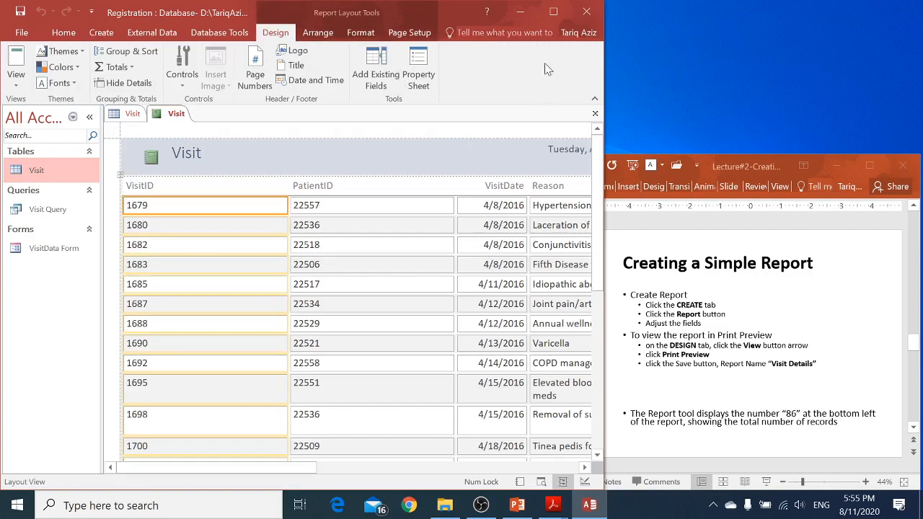
pyautogui.moveTo(264, 469); pyautogui.dragTo(368, 478)
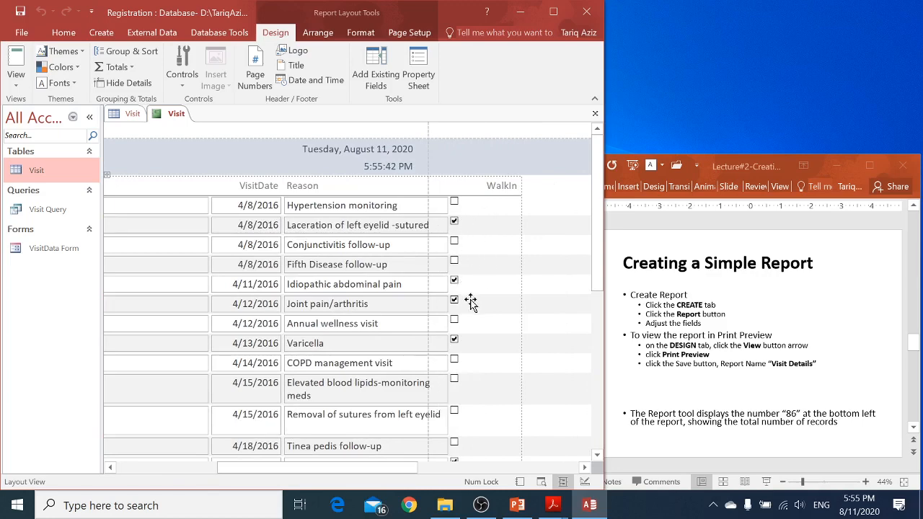
pyautogui.moveTo(373, 467); pyautogui.dragTo(287, 468)
# Increase the height of the record-count box at the end of the report's VisitID column
pyautogui.moveTo(597, 252); pyautogui.dragTo(593, 456)
pyautogui.scroll(-10, 365, 400)
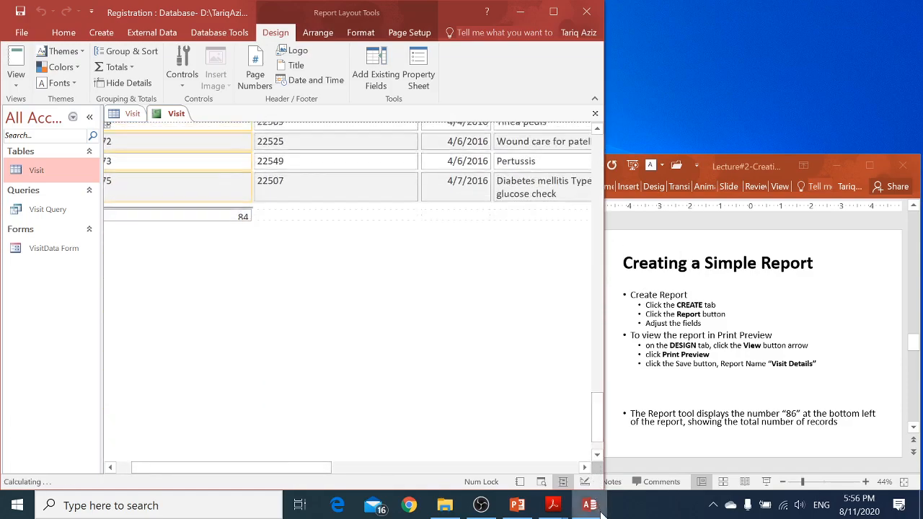
pyautogui.moveTo(260, 467); pyautogui.dragTo(247, 466)
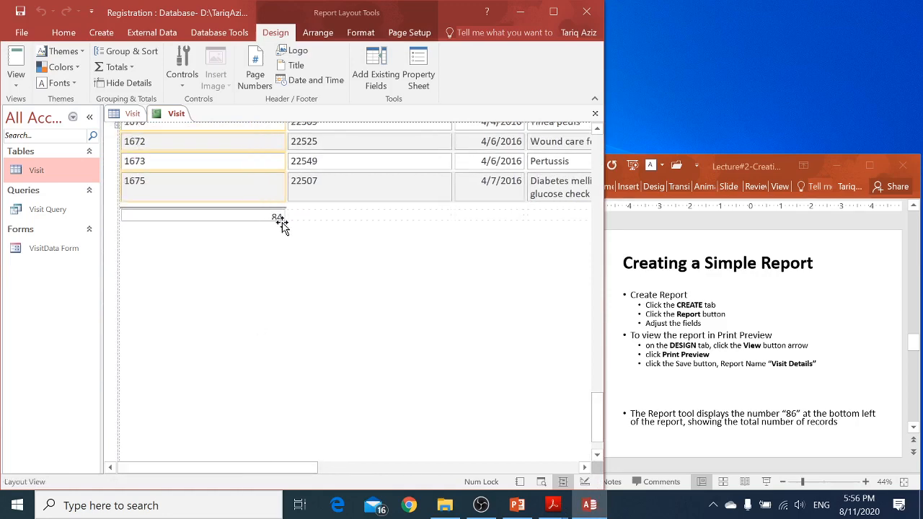
pyautogui.click(240, 219)
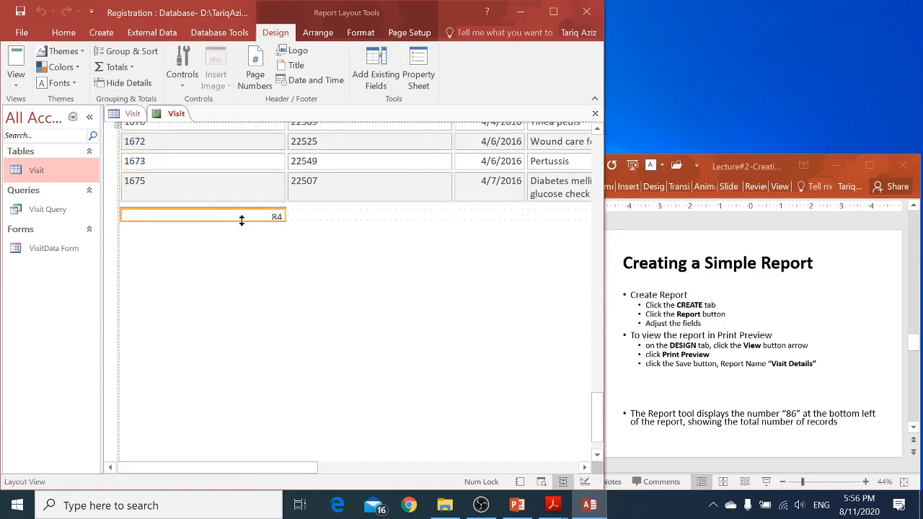
pyautogui.moveTo(242, 219); pyautogui.dragTo(243, 225)
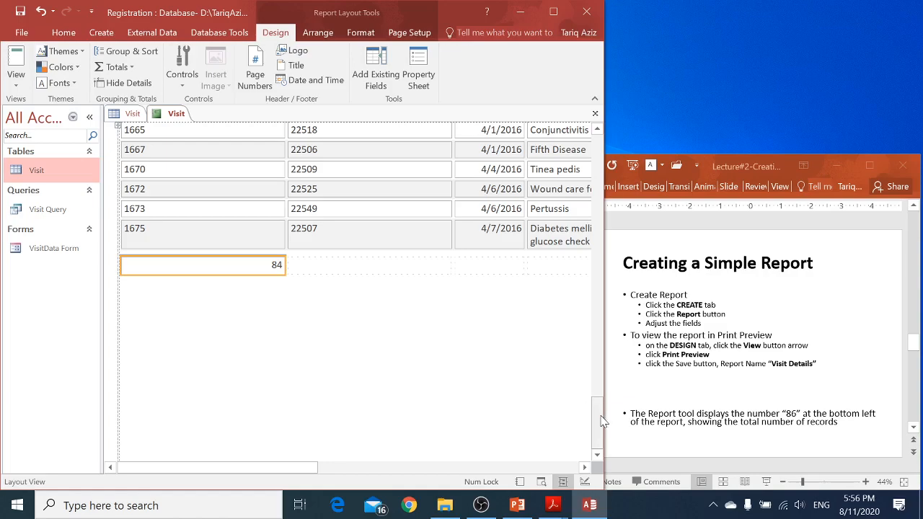
# Return to the top of the report, select its VisitID column and choose Layout View
pyautogui.moveTo(597, 420); pyautogui.dragTo(588, 134)
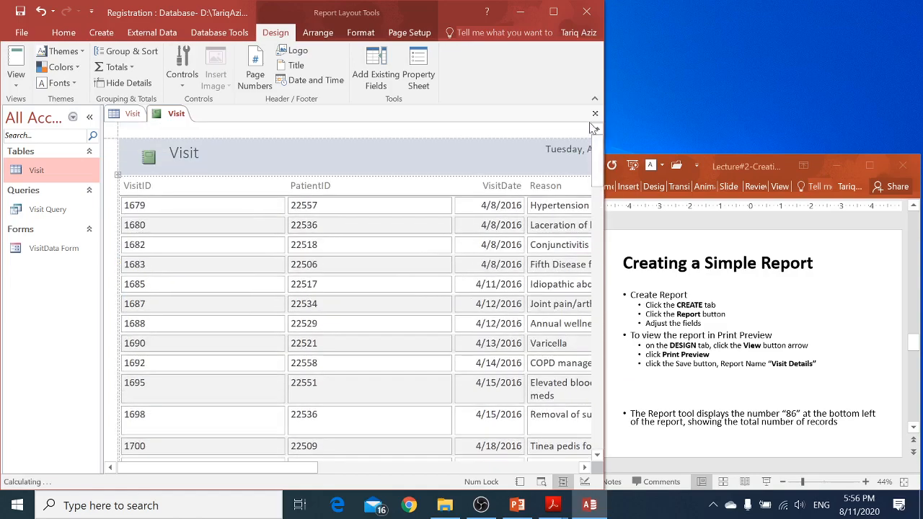
pyautogui.click(203, 210)
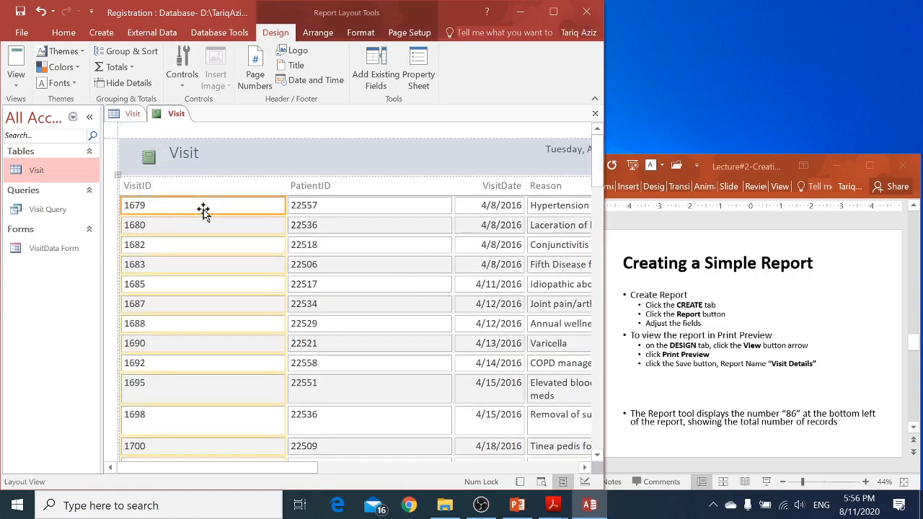
pyautogui.click(16, 87)
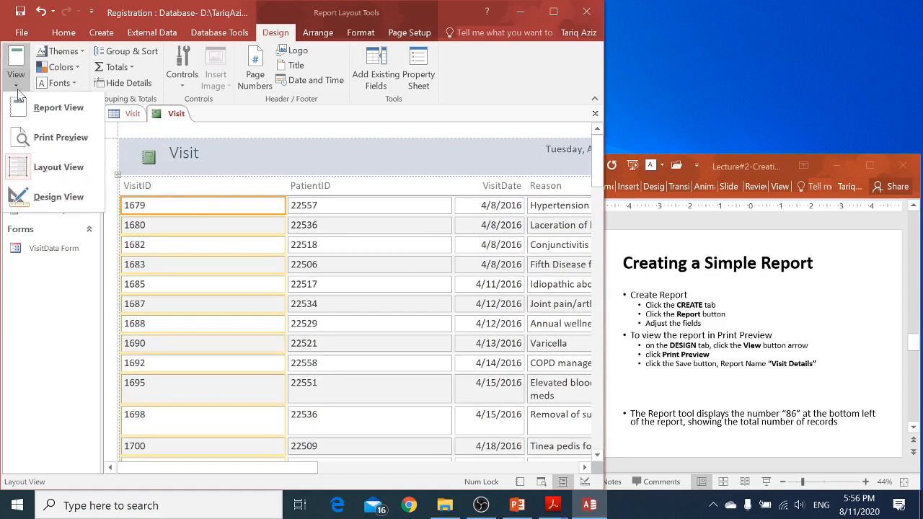
pyautogui.click(48, 173)
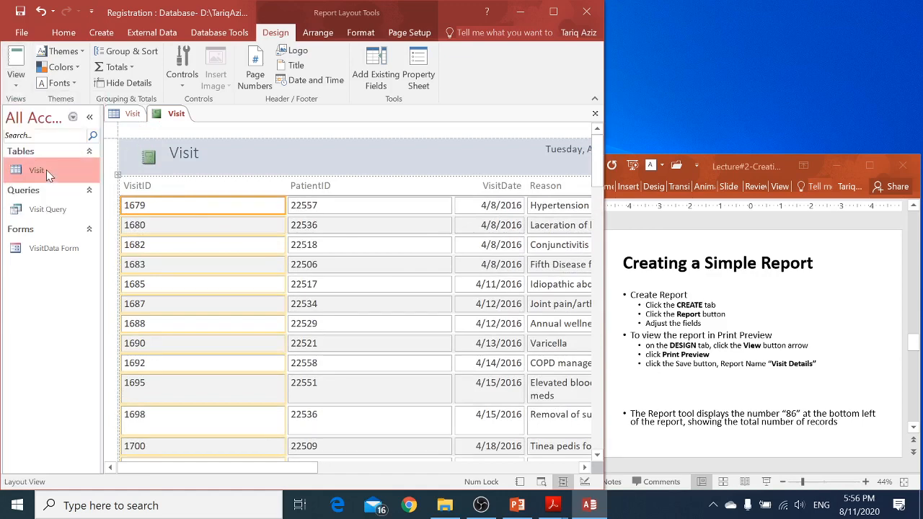
# Narrow the report's VisitID and PatientID columns to fit their values closely
pyautogui.moveTo(286, 205); pyautogui.dragTo(164, 206)
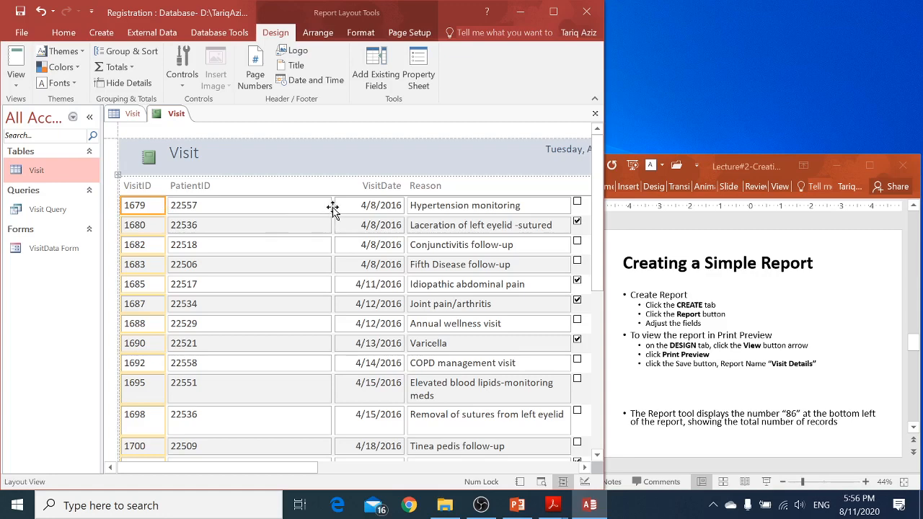
pyautogui.click(310, 207)
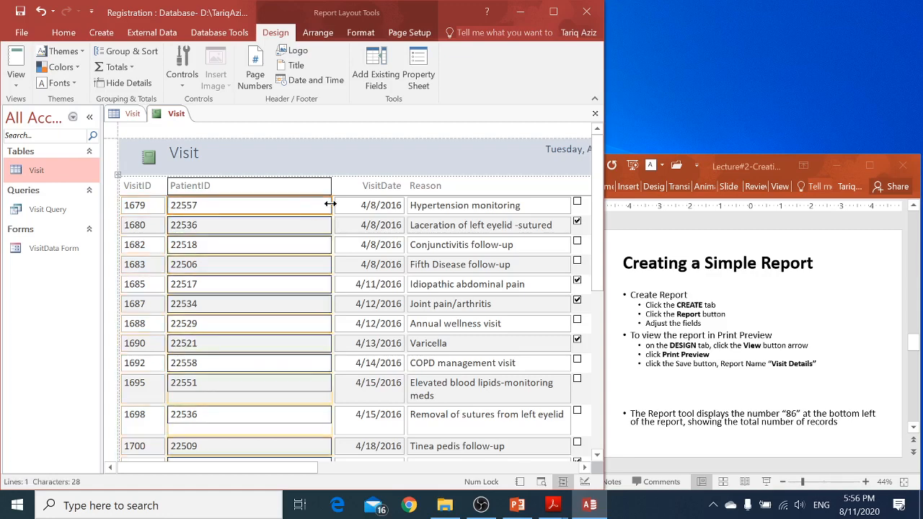
pyautogui.moveTo(330, 205); pyautogui.dragTo(221, 200)
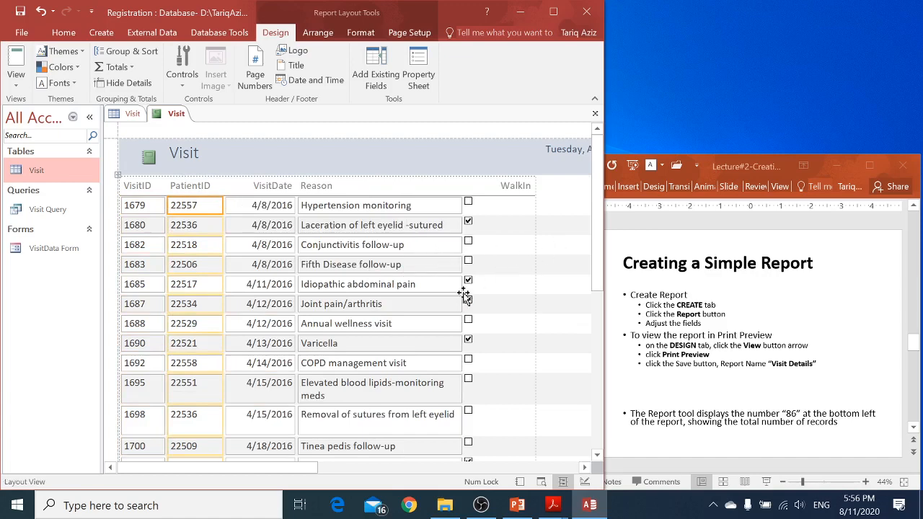
# Widen the report's Reason column until the long reasons fit on one line, and widen the VisitDate column slightly
pyautogui.click(458, 207)
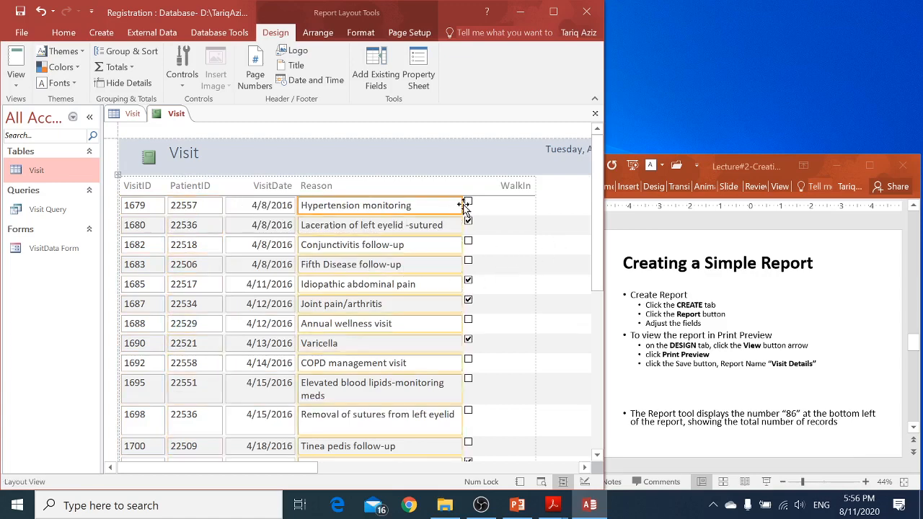
pyautogui.moveTo(461, 205); pyautogui.dragTo(494, 205)
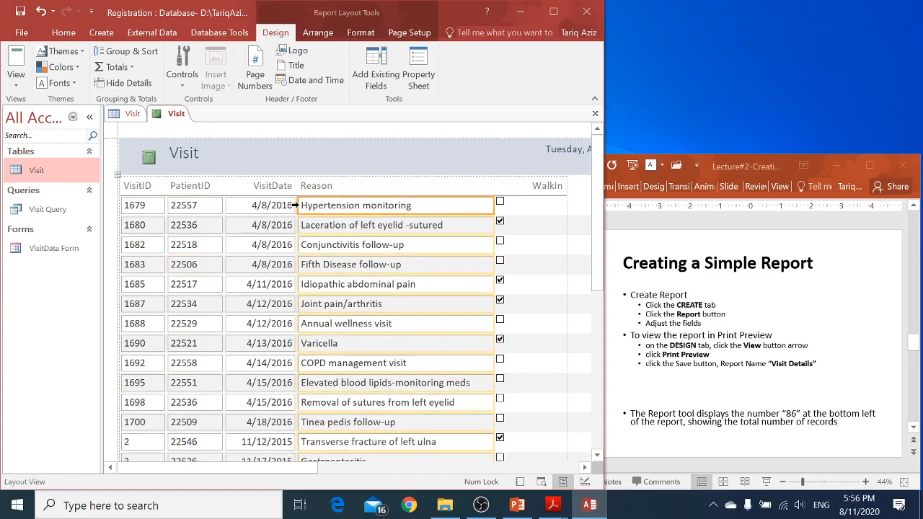
pyautogui.click(271, 207)
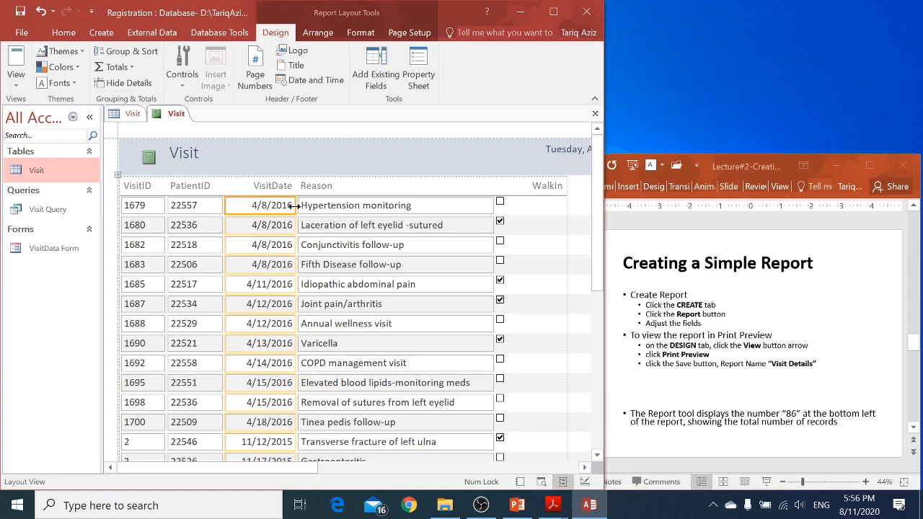
pyautogui.moveTo(294, 206); pyautogui.dragTo(308, 206)
# Check the report's overall width, and widen the VisitID and PatientID columns slightly
pyautogui.click(204, 209)
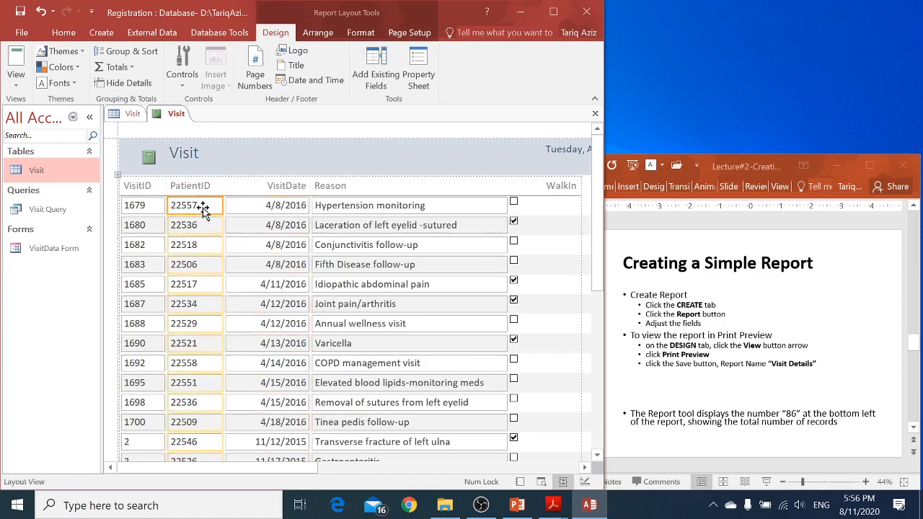
pyautogui.click(140, 206)
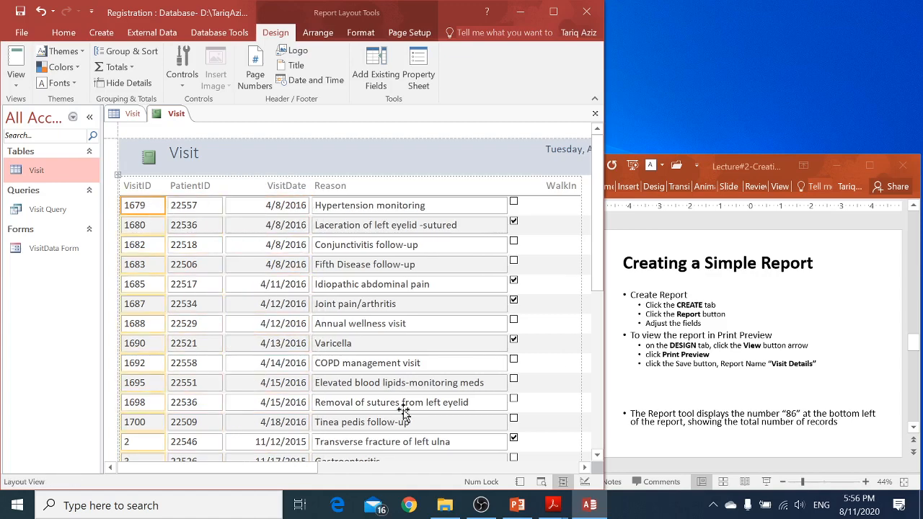
pyautogui.moveTo(315, 469); pyautogui.dragTo(336, 469)
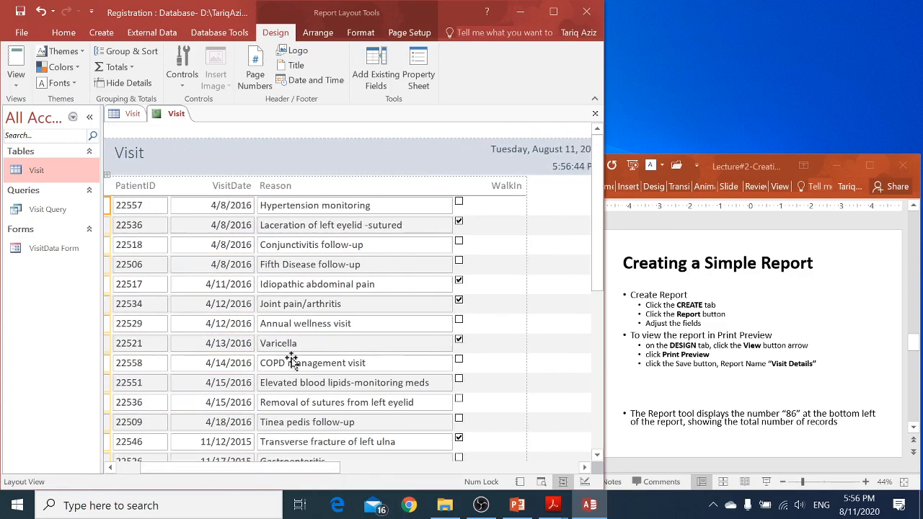
pyautogui.moveTo(257, 469); pyautogui.dragTo(180, 474)
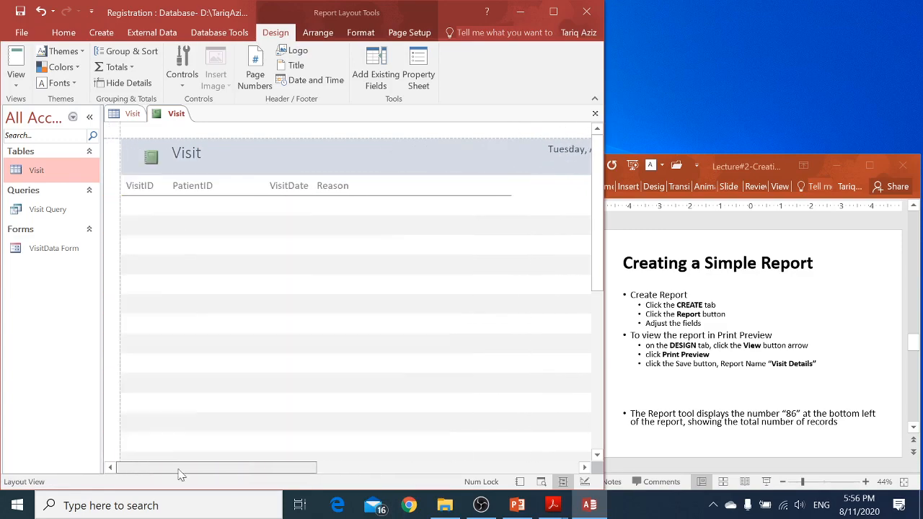
pyautogui.click(166, 345)
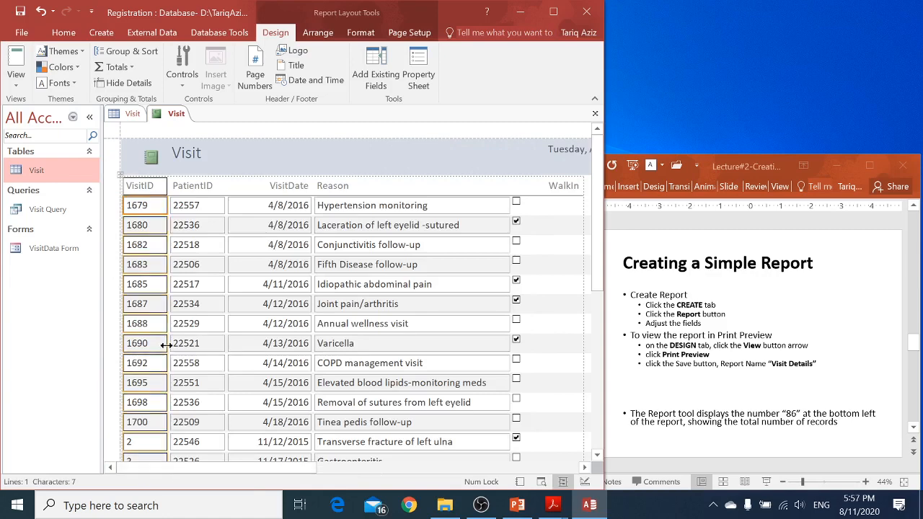
pyautogui.moveTo(166, 345); pyautogui.dragTo(187, 345)
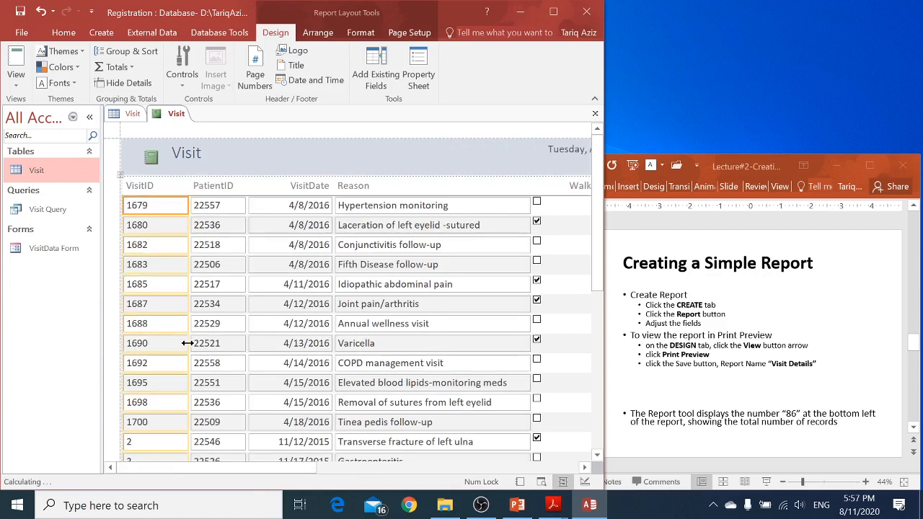
pyautogui.click(238, 346)
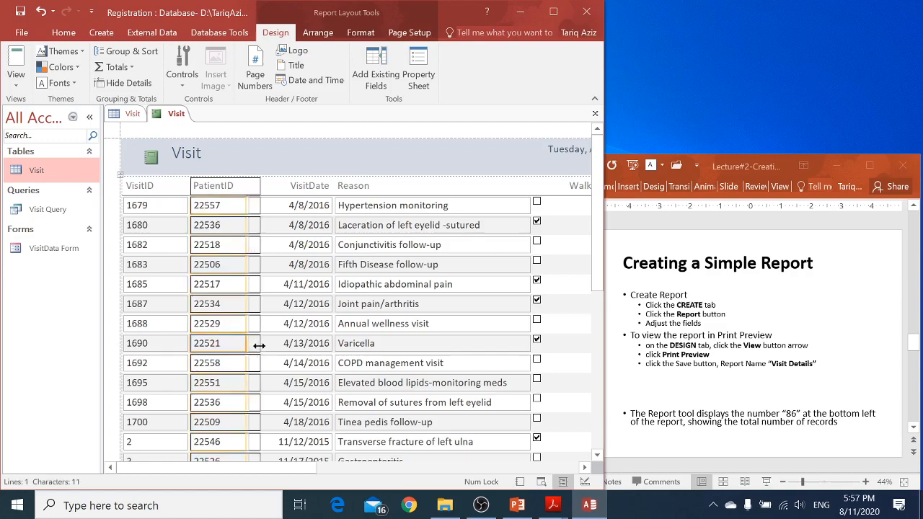
pyautogui.moveTo(305, 467)
pyautogui.mouseDown()
pyautogui.moveTo(400, 467)
pyautogui.moveTo(310, 467)
pyautogui.mouseUp()
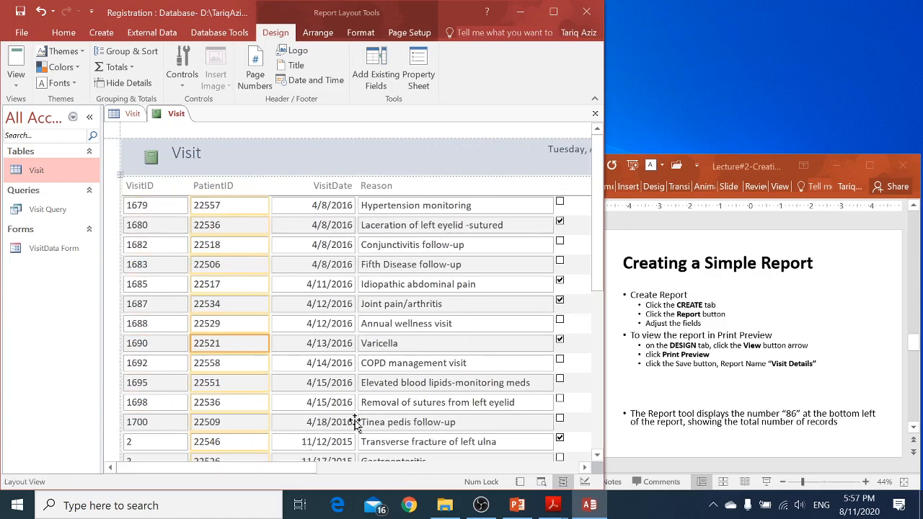
# View the Visit report in Print Preview with the window maximized, and close the preview
pyautogui.click(22, 90)
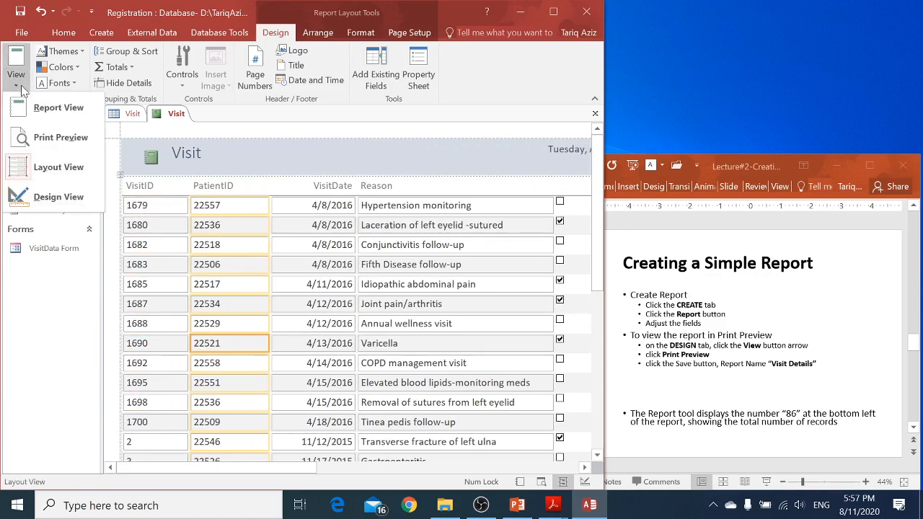
pyautogui.click(47, 138)
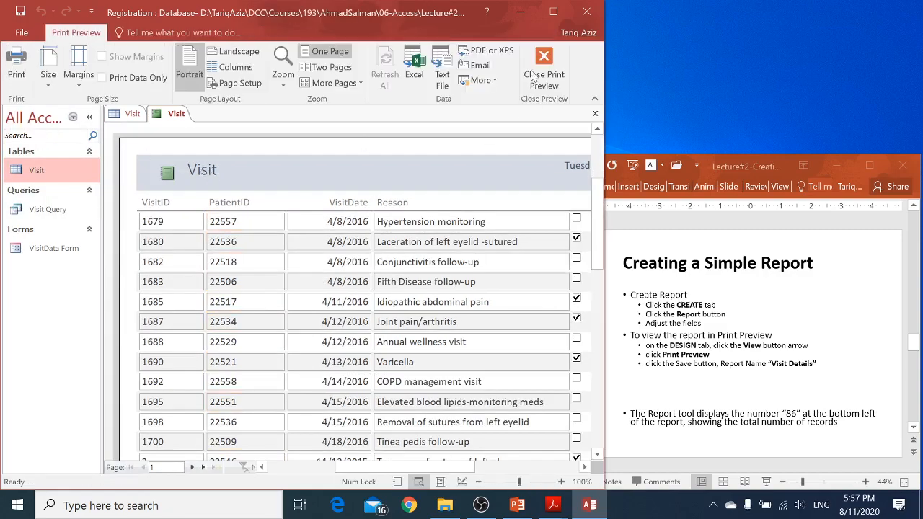
pyautogui.click(553, 12)
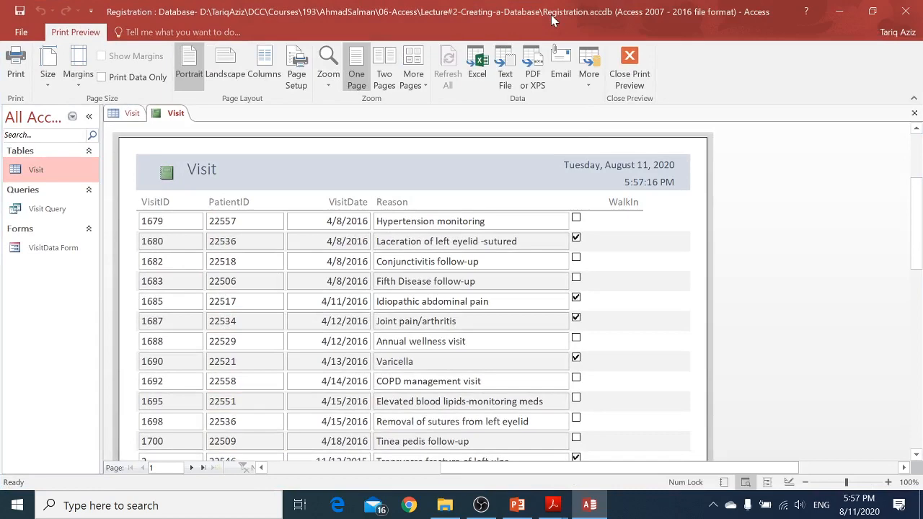
pyautogui.click(627, 65)
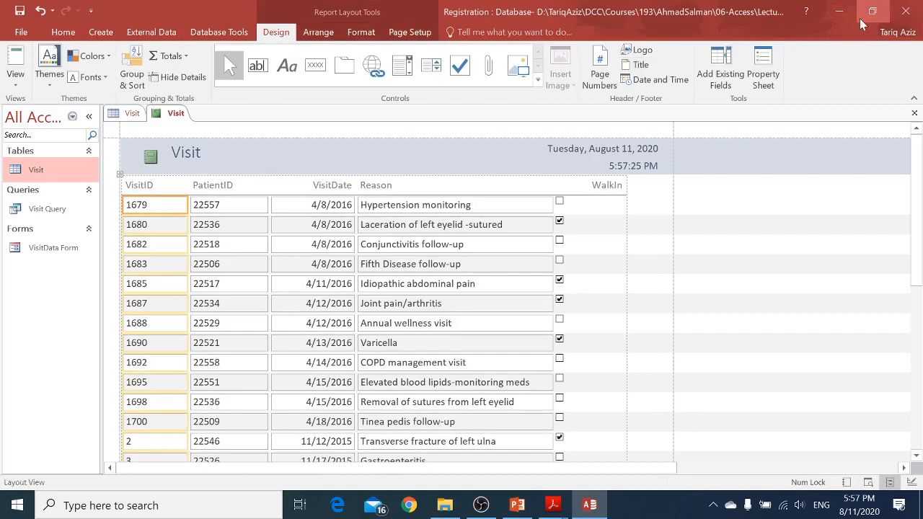
# Restore the Access window beside PowerPoint, extend its height to the taskbar, and advance the lecture to the Printing a Report slide
pyautogui.click(873, 11)
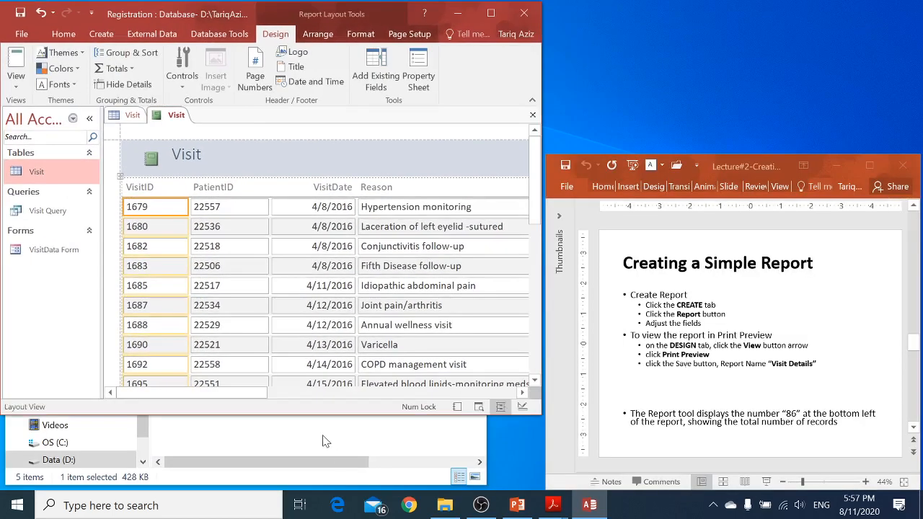
pyautogui.moveTo(325, 415); pyautogui.dragTo(325, 489)
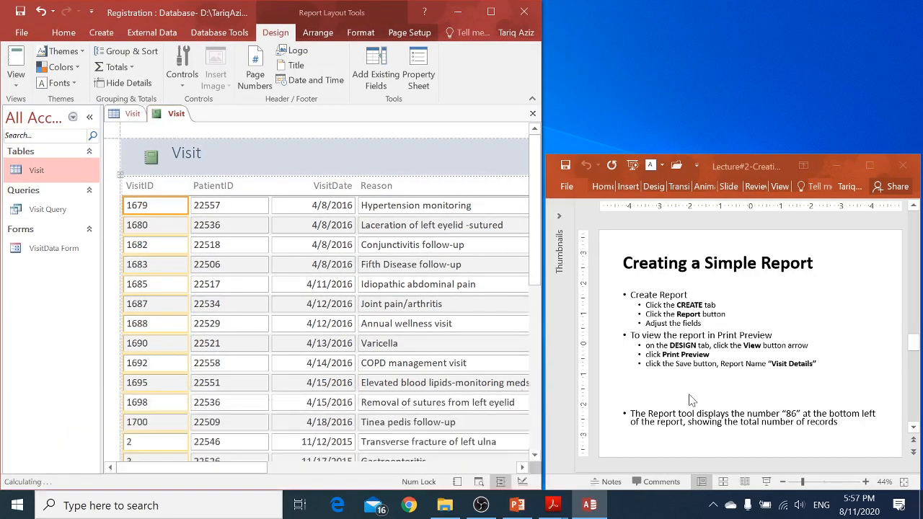
pyautogui.scroll(-1, 750, 342)
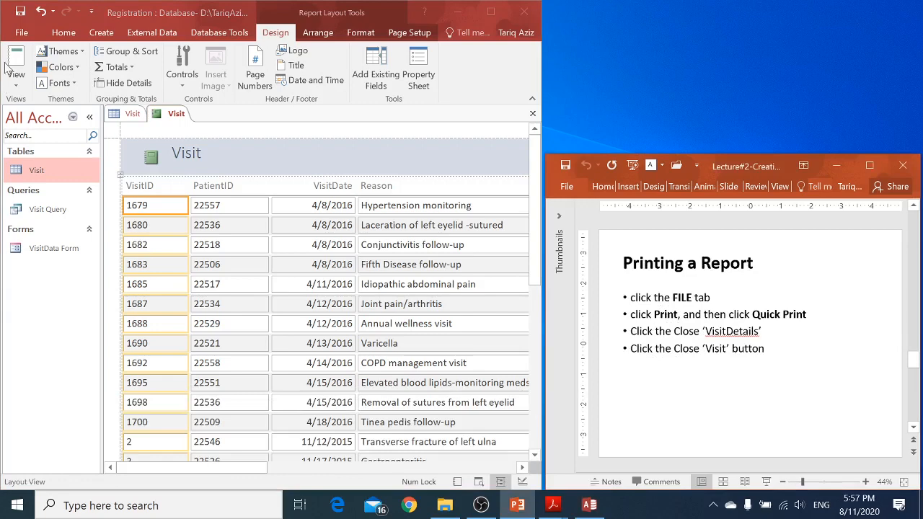
# Quick Print the Visit report from Access to a PDF named PrintReport in the Documents folder
pyautogui.click(21, 36)
pyautogui.click(21, 36)
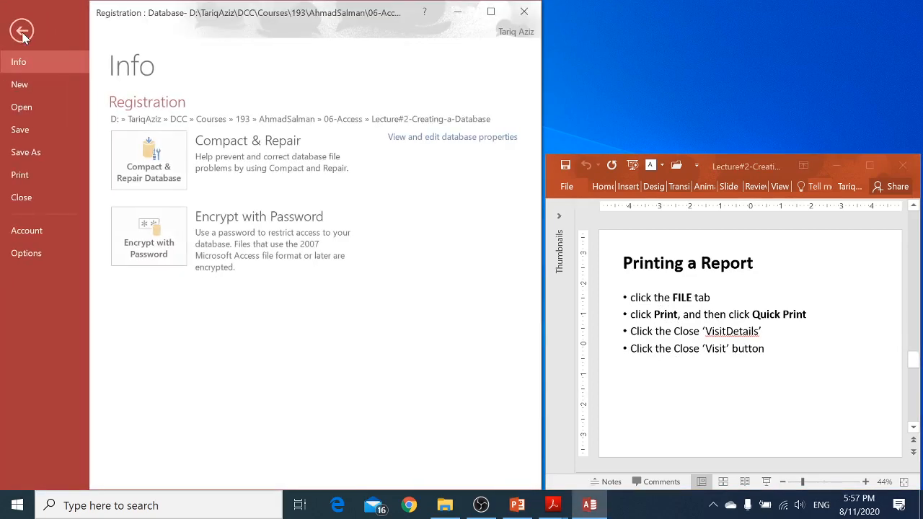
pyautogui.click(22, 180)
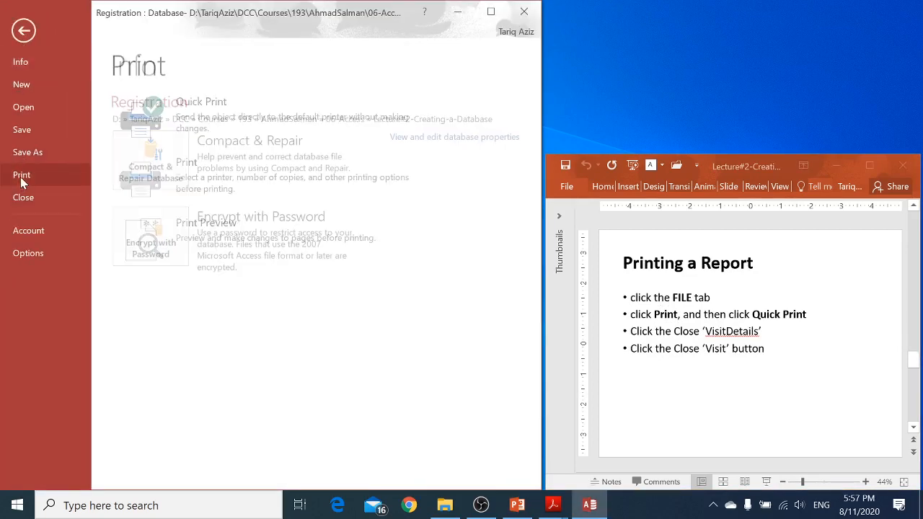
pyautogui.click(188, 108)
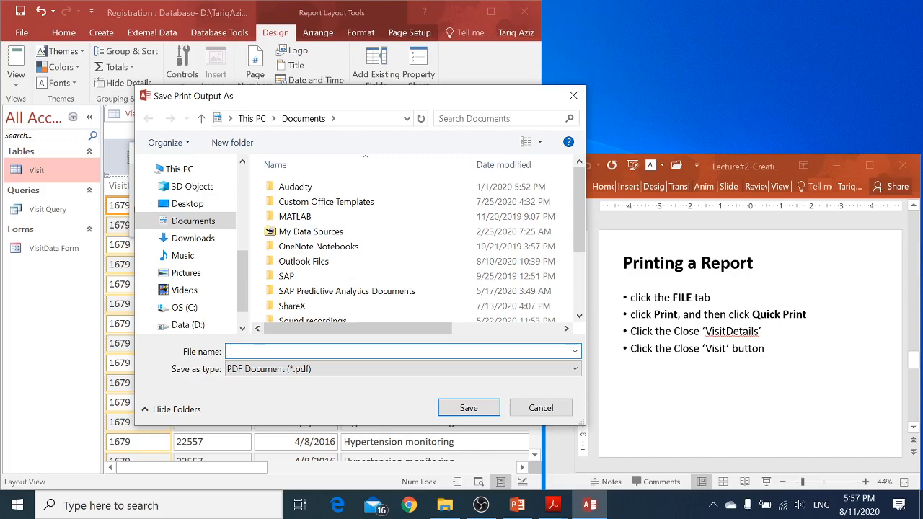
pyautogui.write('PrintReport')
pyautogui.press('Return')
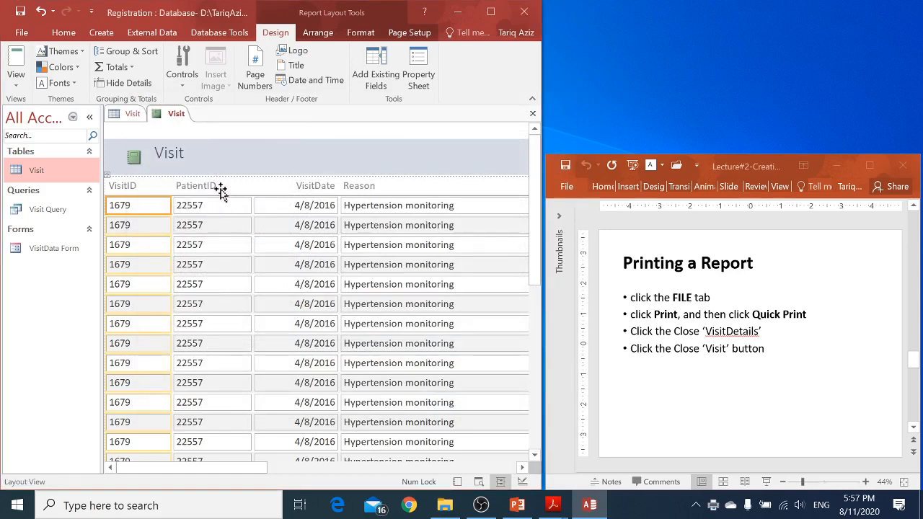
pyautogui.click(24, 33)
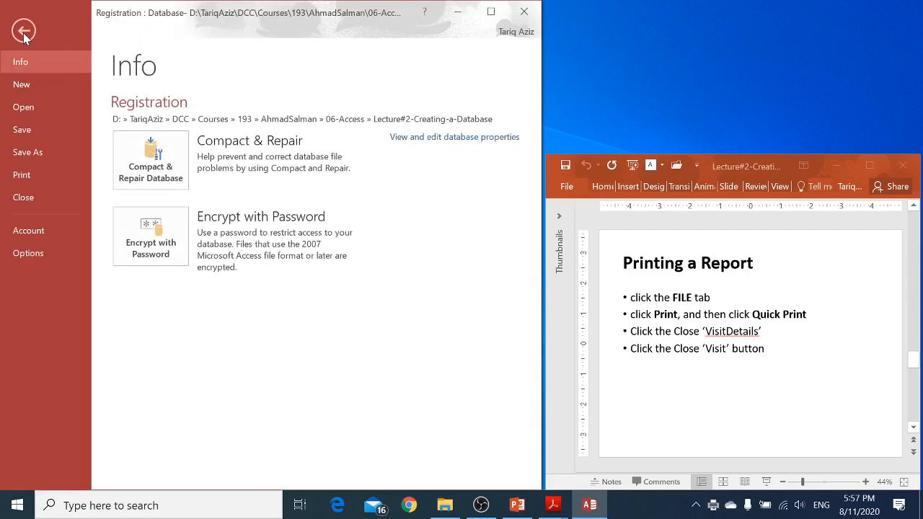
pyautogui.click(31, 151)
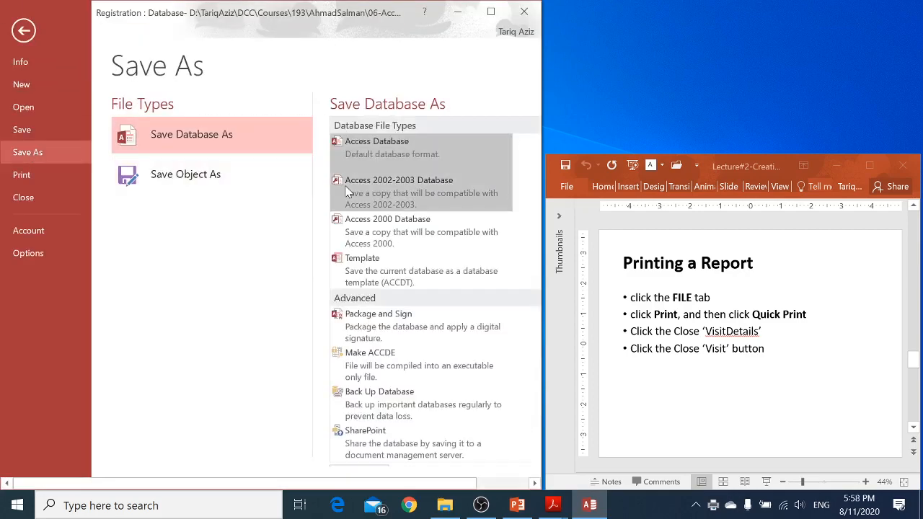
pyautogui.click(31, 174)
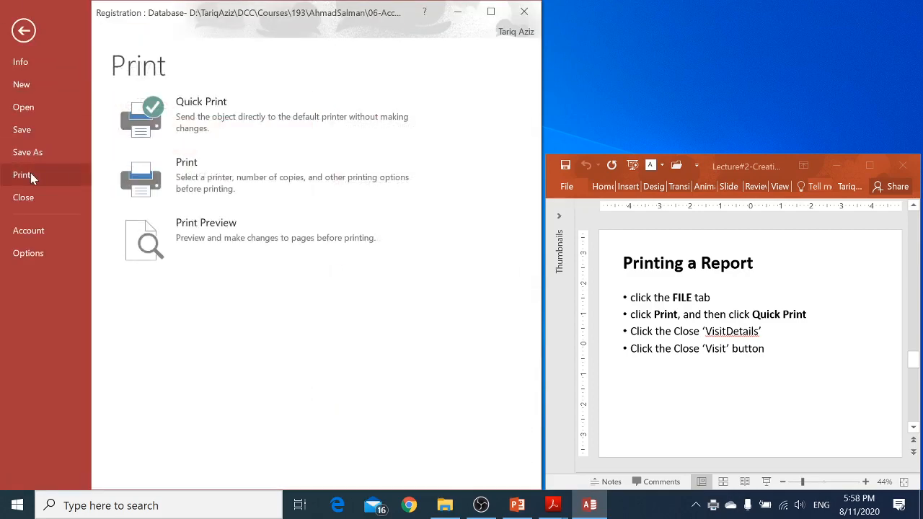
pyautogui.click(201, 108)
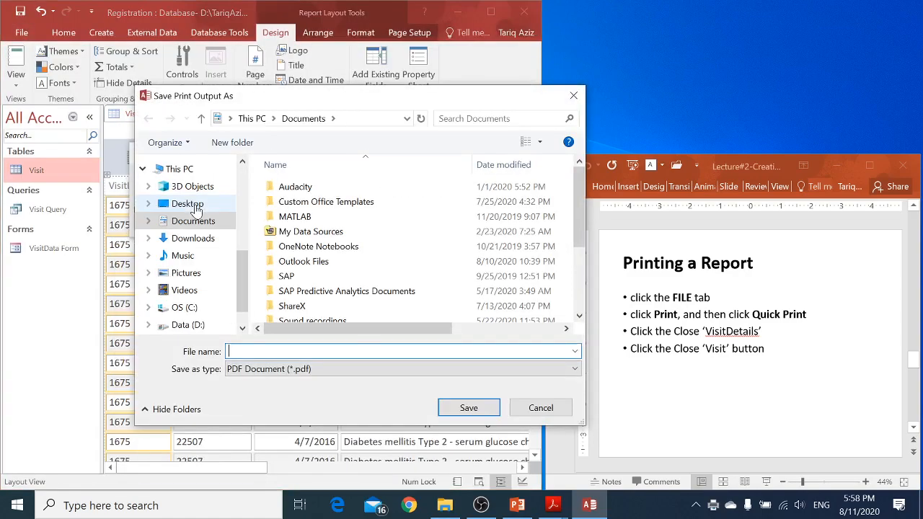
pyautogui.click(537, 408)
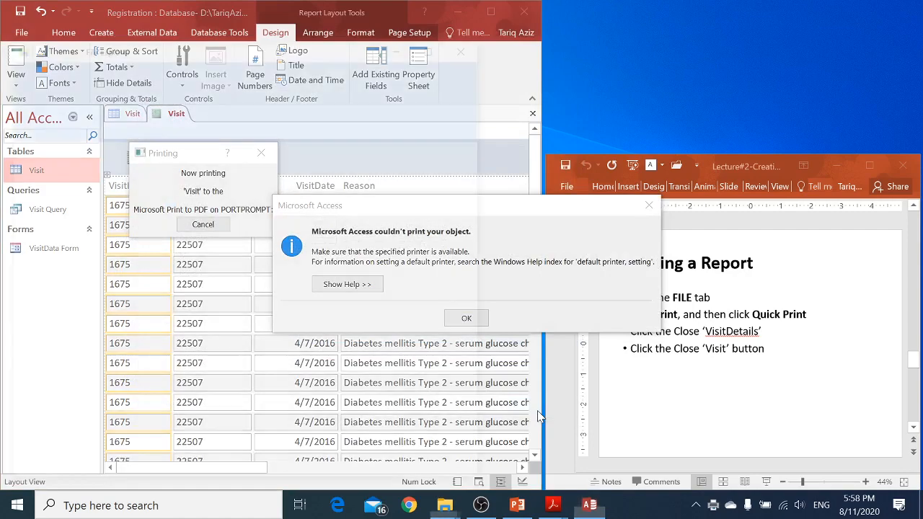
pyautogui.press('super+e')
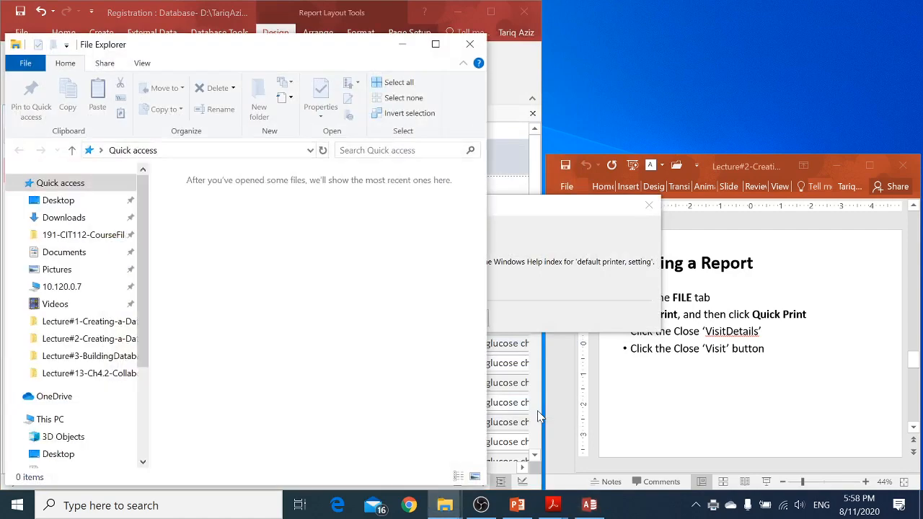
pyautogui.click(557, 283)
pyautogui.click(469, 314)
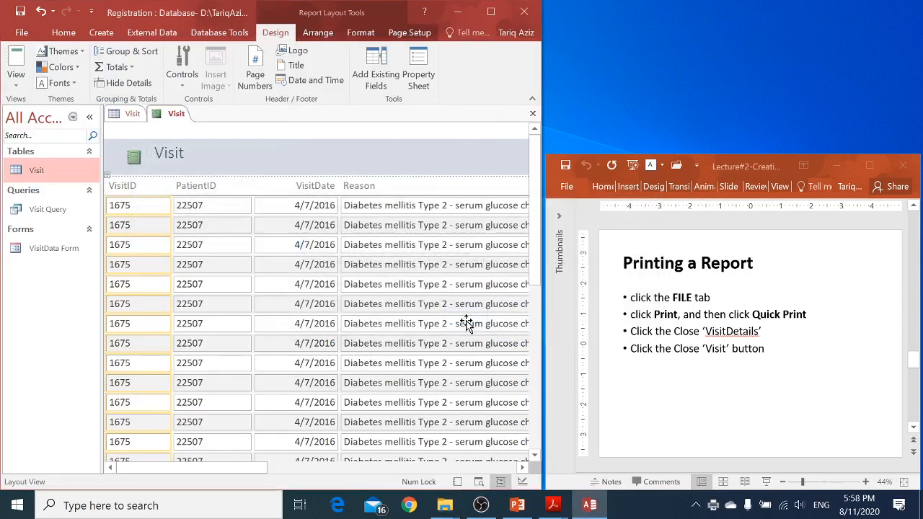
# In File Explorer, search the Documents folder for "print" and open the PrintReport PDF
pyautogui.press('super+e')
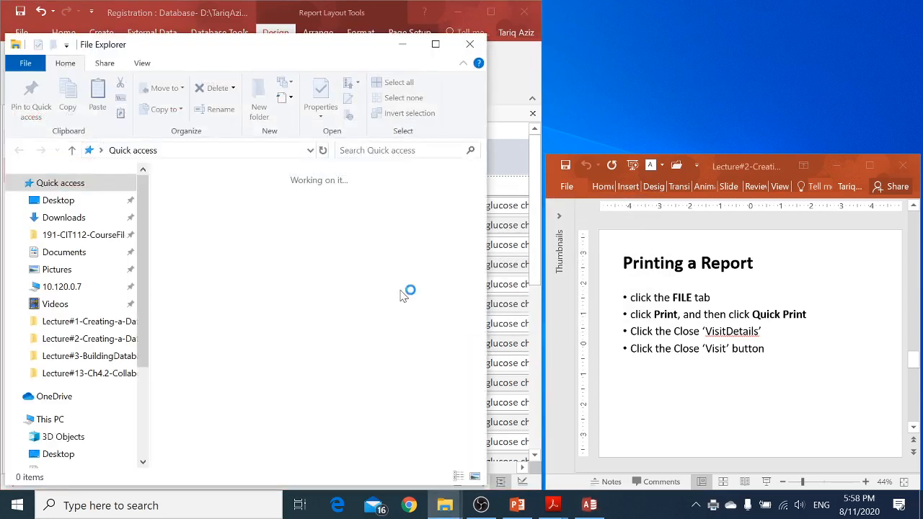
pyautogui.click(63, 251)
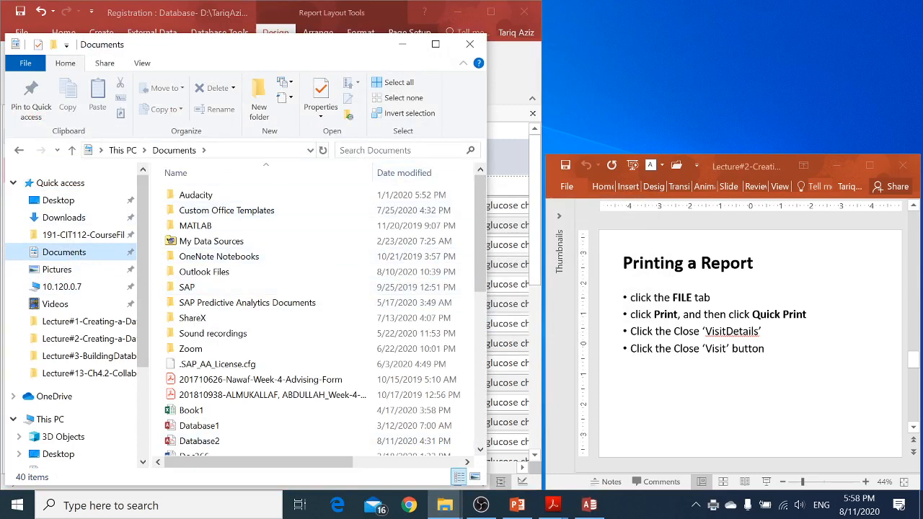
pyautogui.click(425, 152)
pyautogui.write('print')
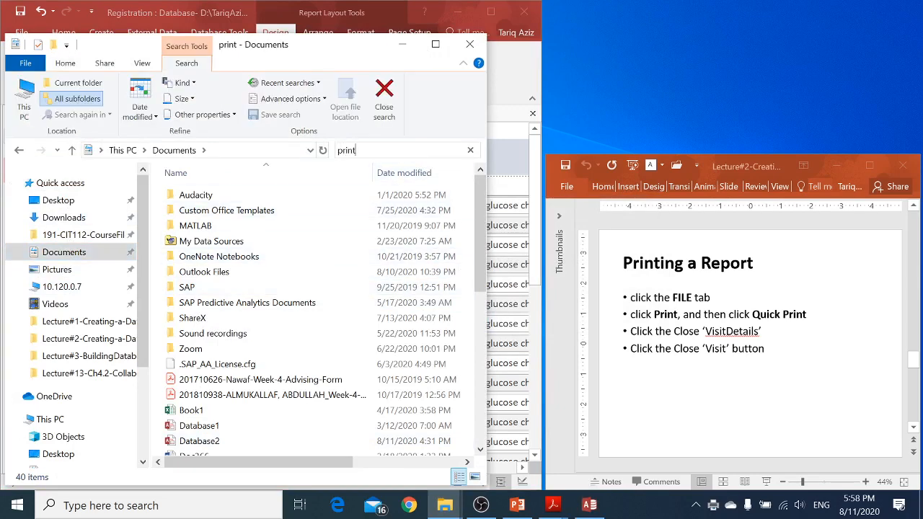
pyautogui.click(248, 186)
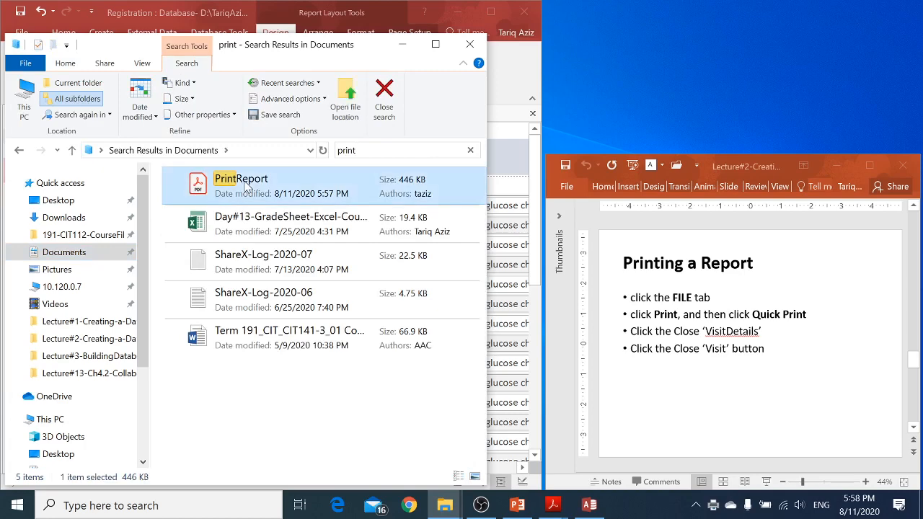
pyautogui.doubleClick(248, 185)
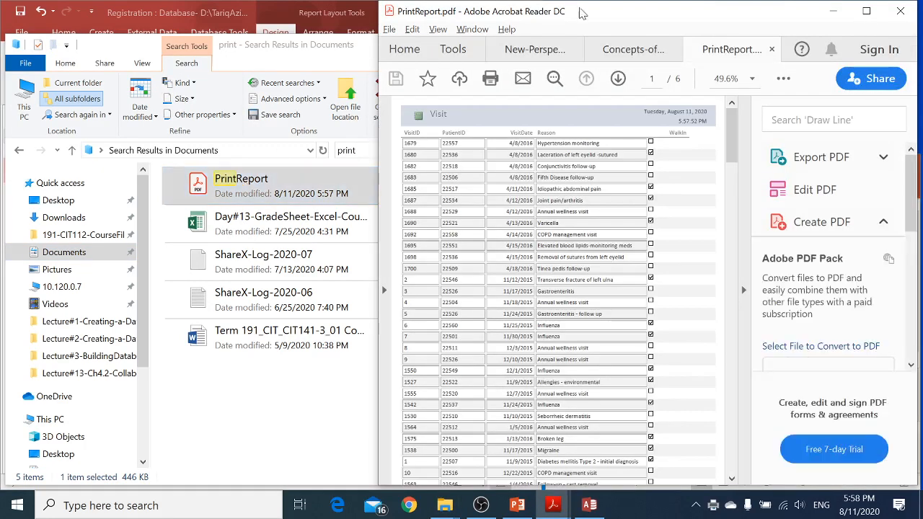
# Hide the tools pane in Acrobat Reader and look through the pages of the printed Visit report
pyautogui.click(743, 289)
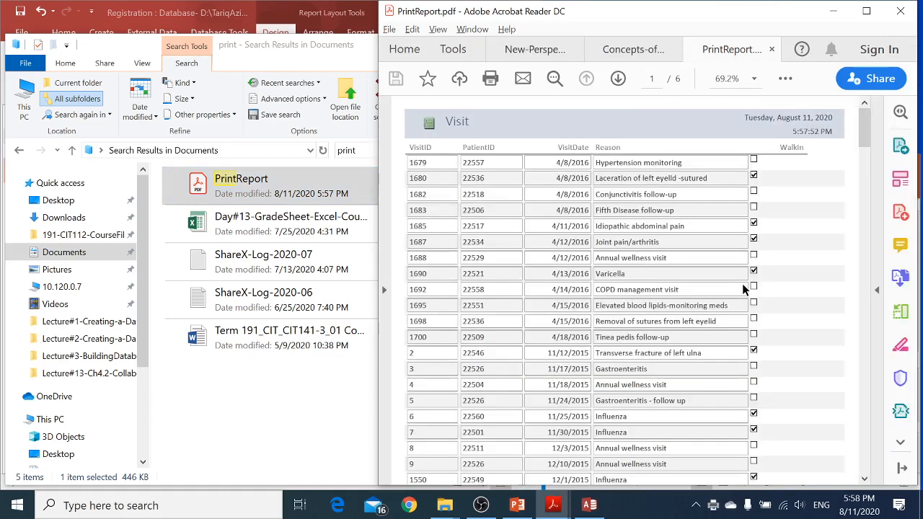
pyautogui.scroll(-5, 698, 242)
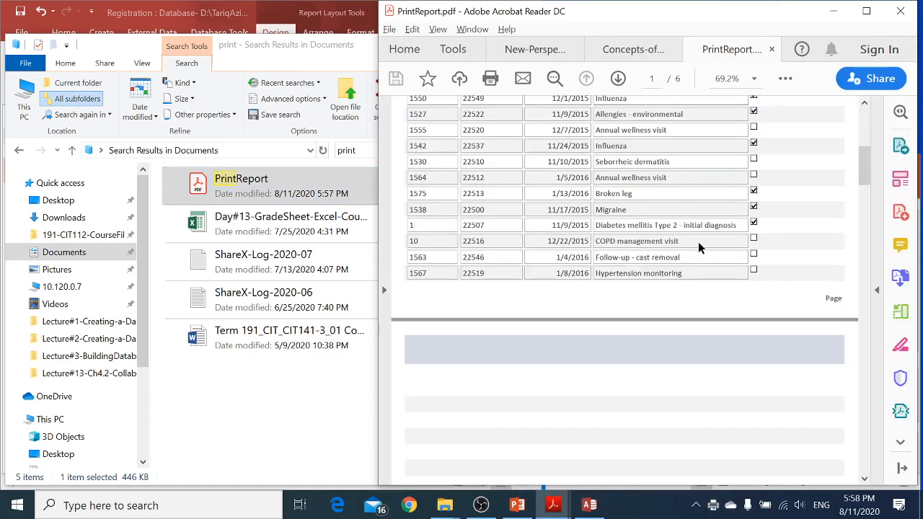
pyautogui.scroll(-10, 697, 246)
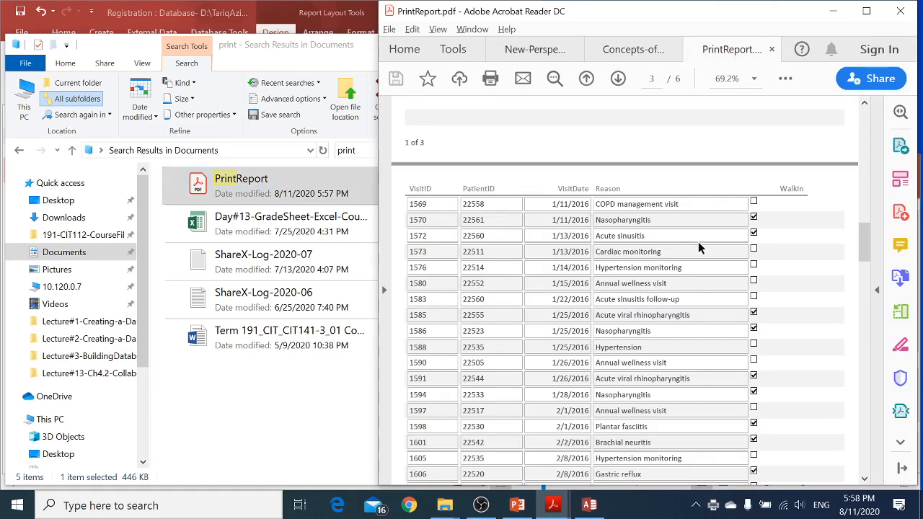
pyautogui.scroll(-10, 697, 245)
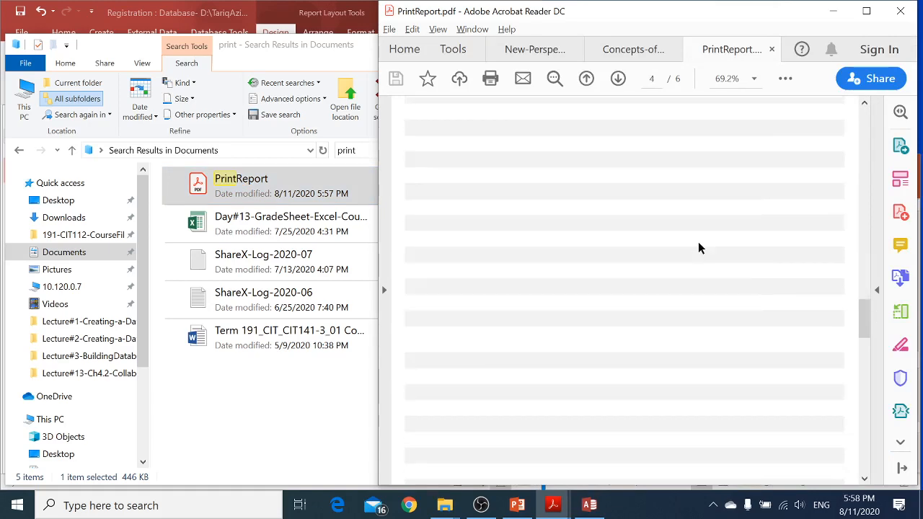
pyautogui.scroll(-5, 698, 247)
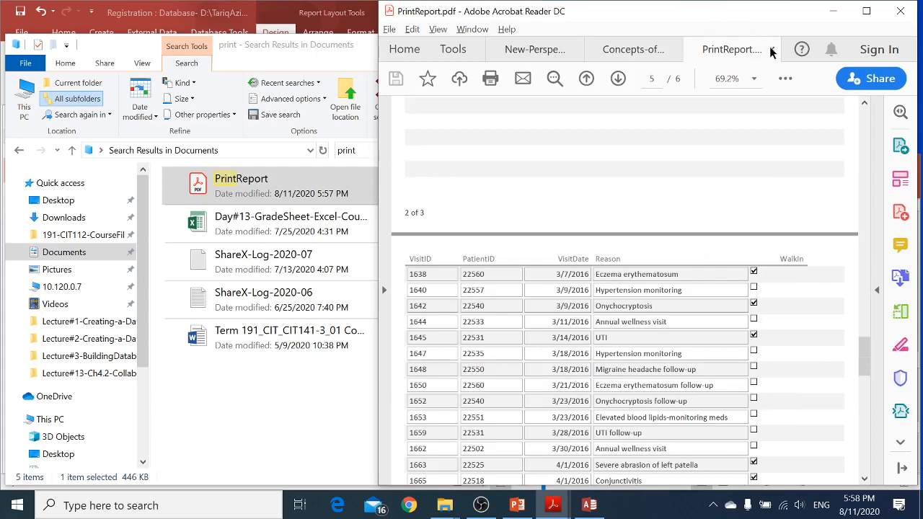
# Minimize the PDF and search windows to return to Access, and advance the lecture to the Managing a Database slide
pyautogui.click(834, 18)
pyautogui.click(404, 48)
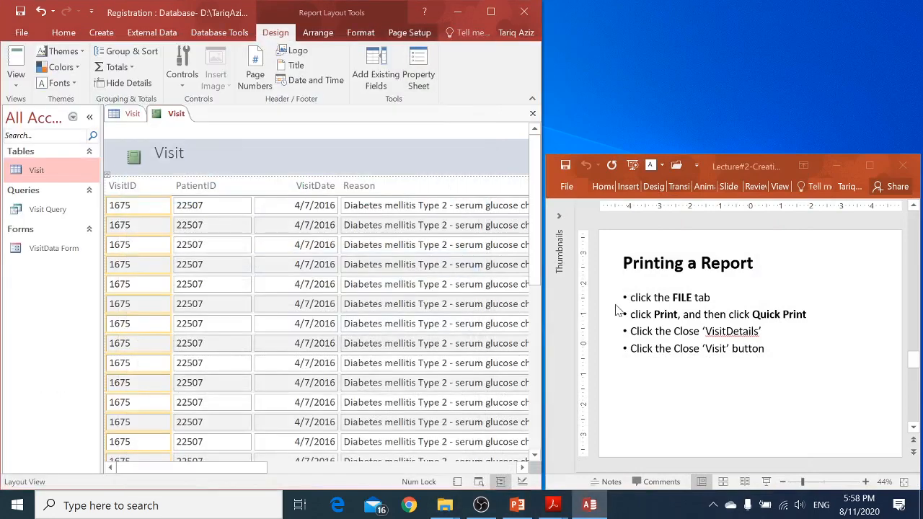
pyautogui.scroll(-1, 749, 343)
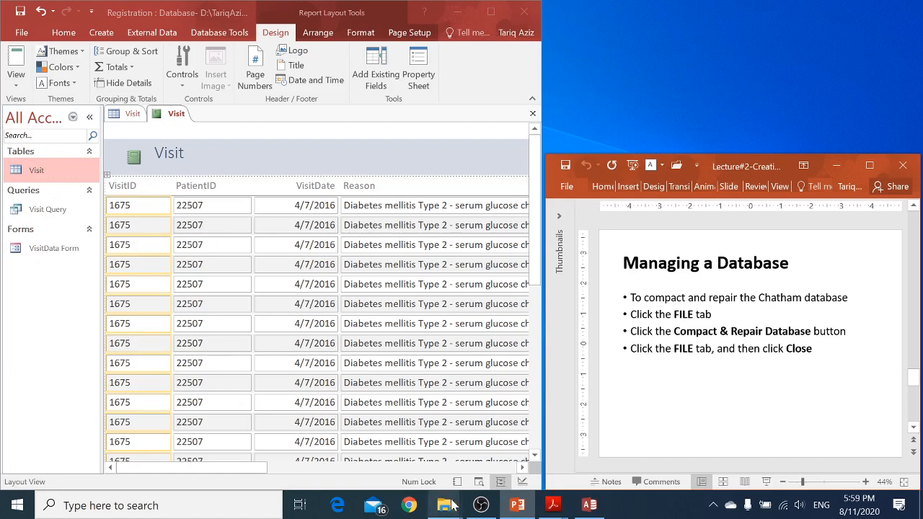
# Check the Registration database's file size in its properties from the Lecture#2-Creating-a-Database folder, and return to Access
pyautogui.moveTo(451, 509)
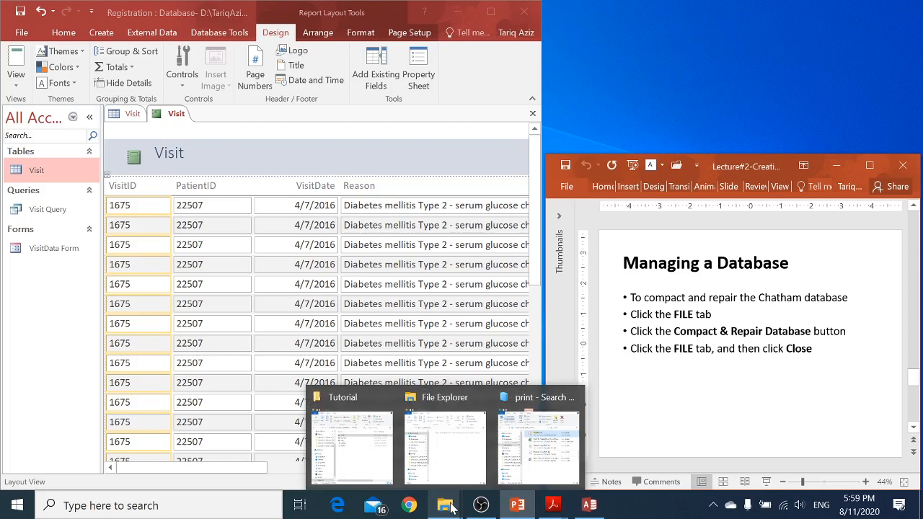
pyautogui.click(364, 472)
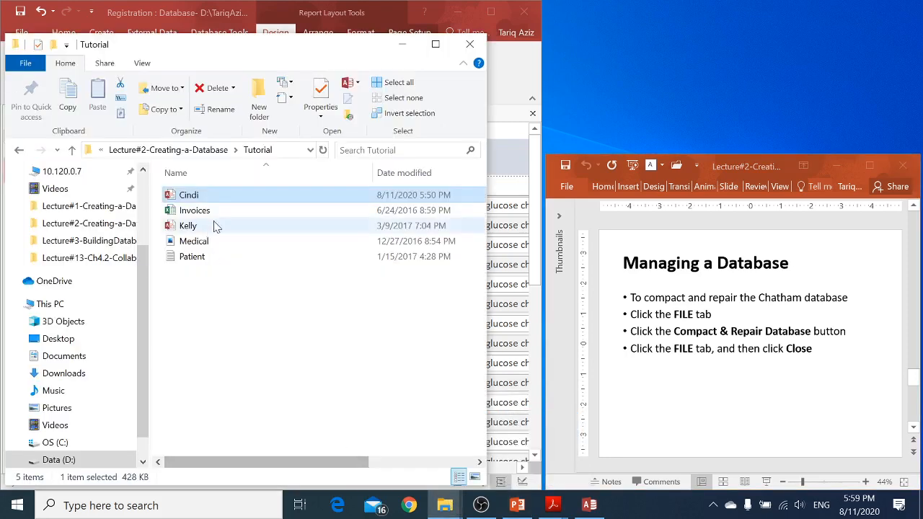
pyautogui.click(197, 151)
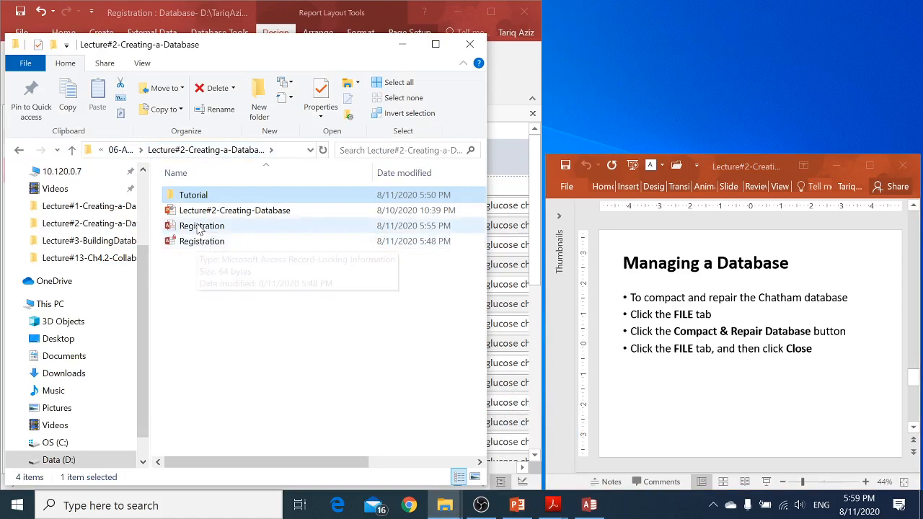
pyautogui.moveTo(199, 229)
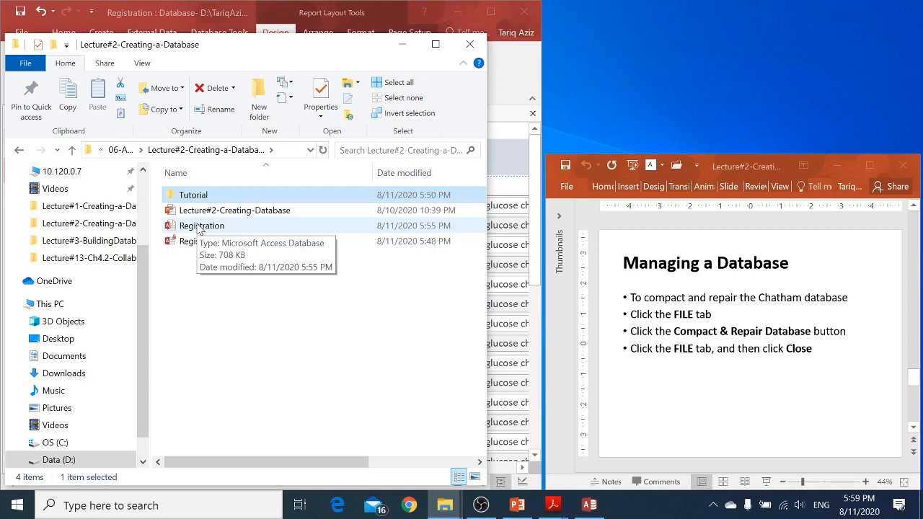
pyautogui.rightClick(200, 229)
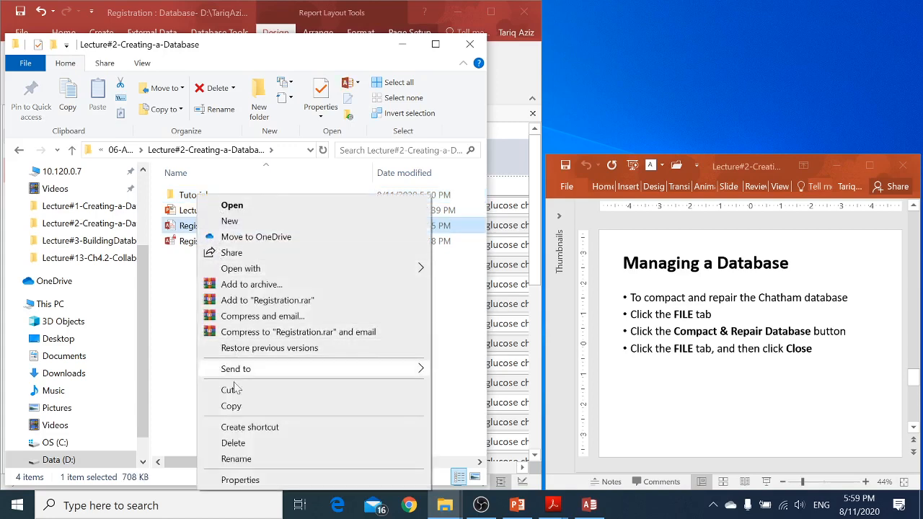
pyautogui.click(245, 480)
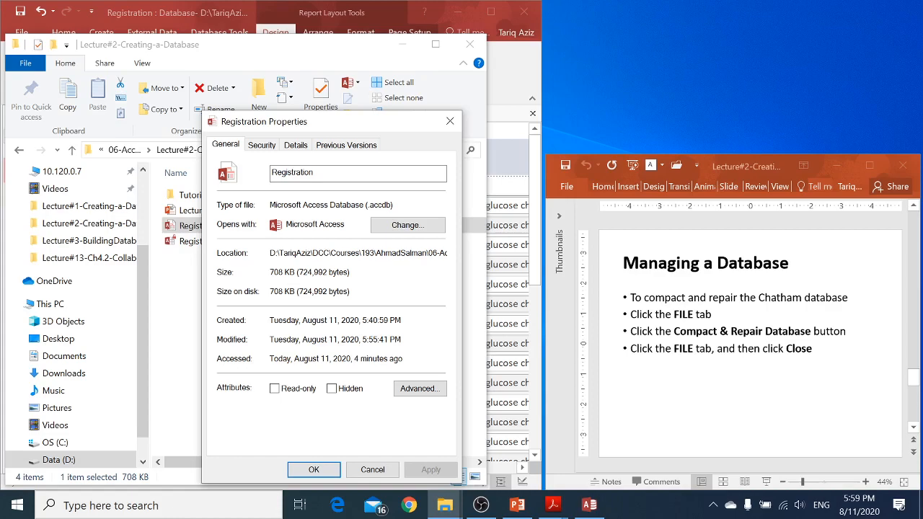
pyautogui.click(314, 469)
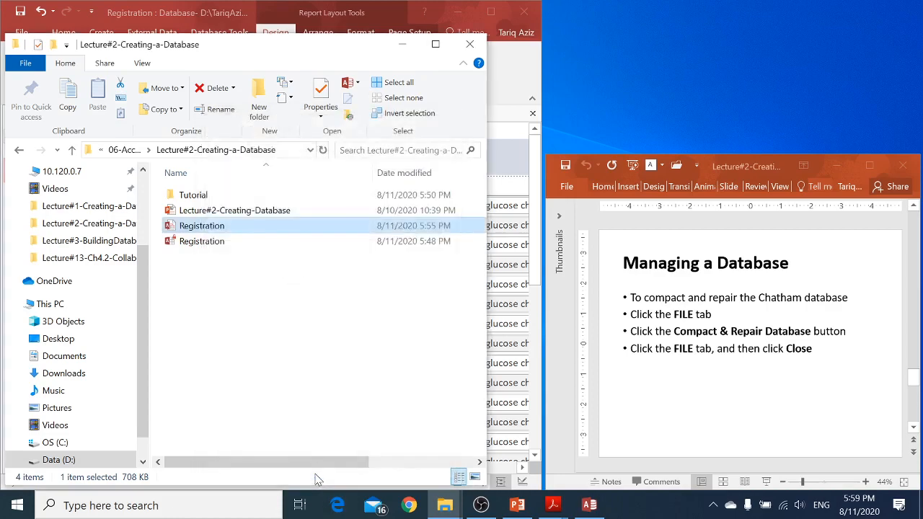
pyautogui.click(308, 24)
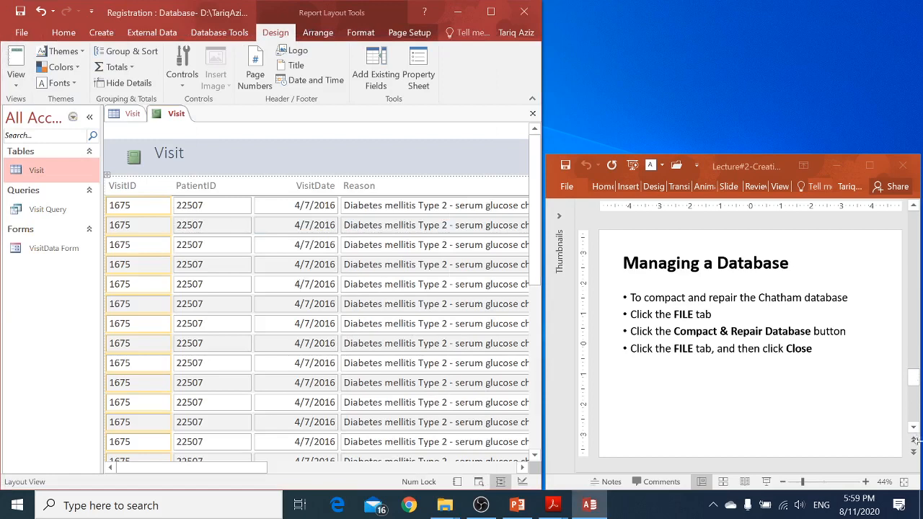
# Add a bullet reading 708KB after a blank line below the last instruction on the Managing a Database slide
pyautogui.click(829, 363)
pyautogui.click(828, 363)
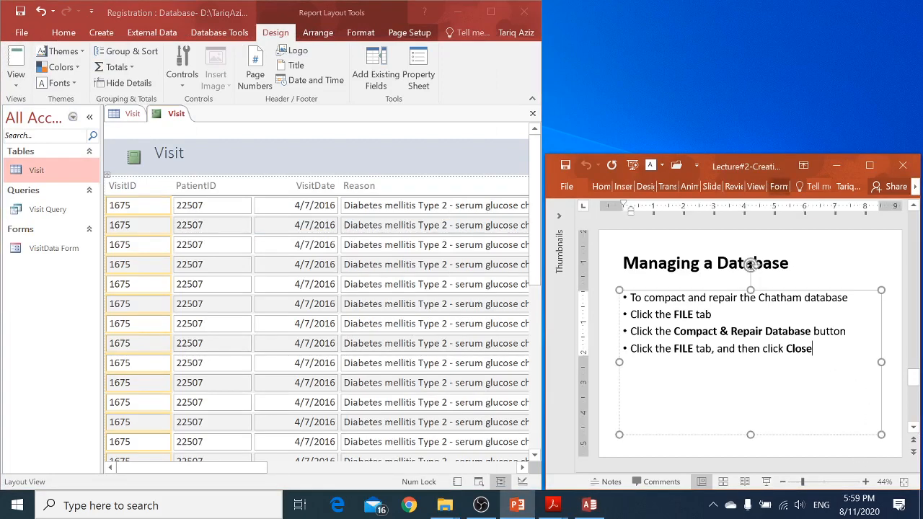
pyautogui.press('Return')
pyautogui.write('708KB')
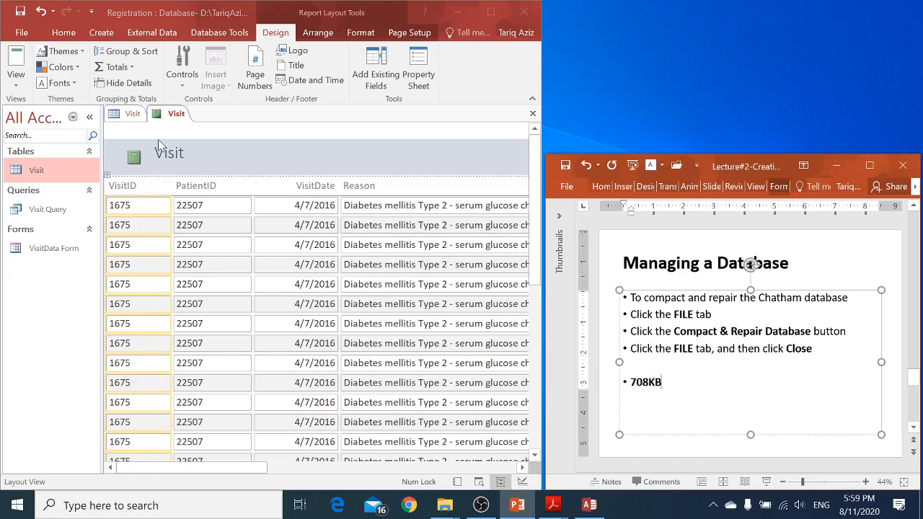
# Compact and repair the Registration database in Access, saving the open report under the name Visit
pyautogui.click(22, 36)
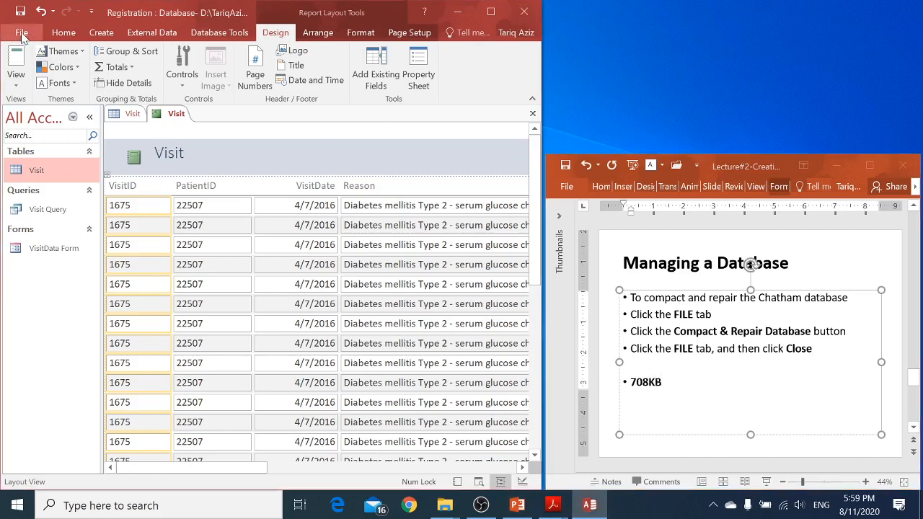
pyautogui.click(22, 37)
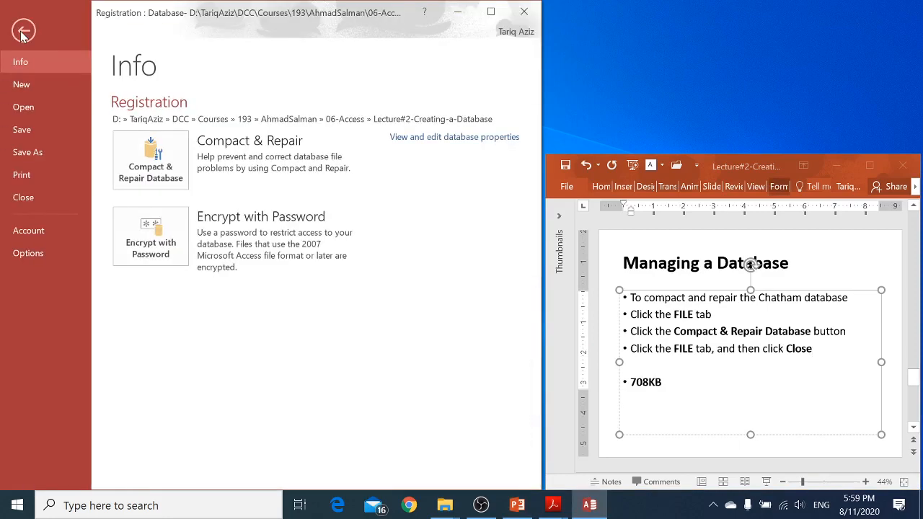
pyautogui.click(157, 175)
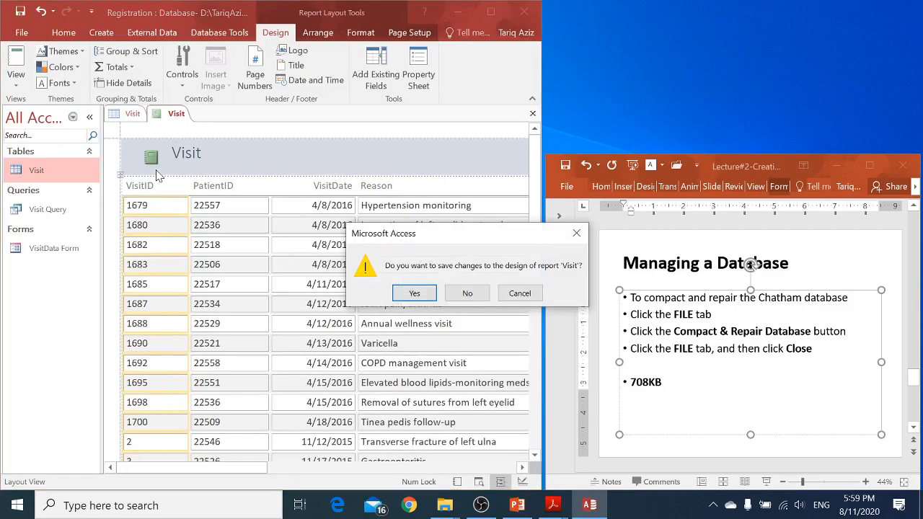
pyautogui.click(414, 293)
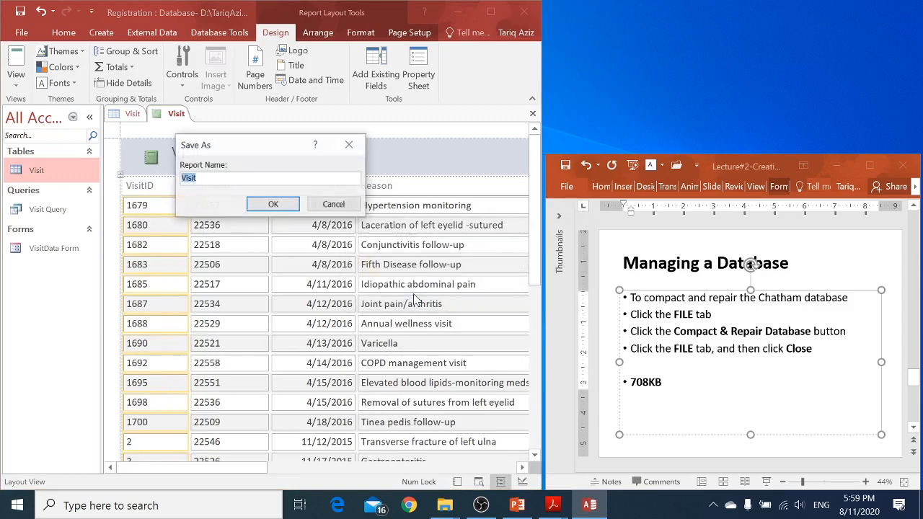
pyautogui.click(273, 205)
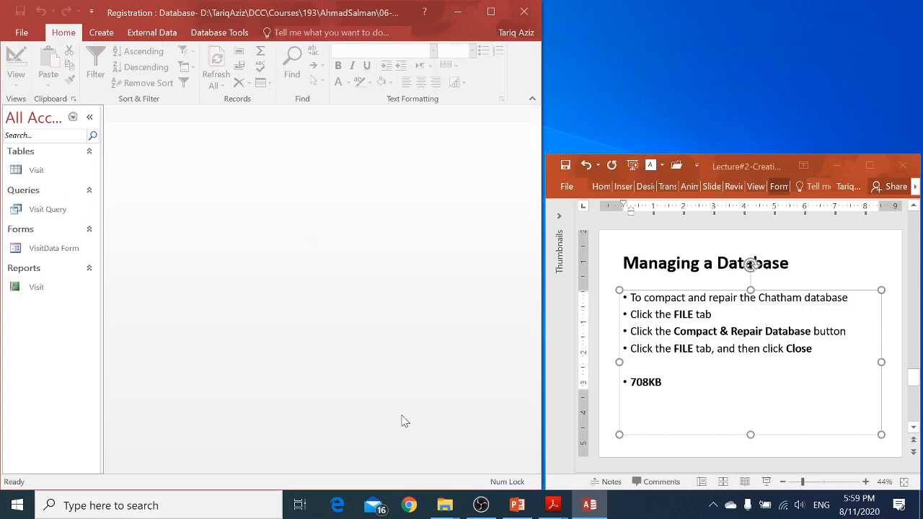
# Check the compacted Registration database's file size in the Lecture#2-Creating-a-Database folder
pyautogui.moveTo(444, 507)
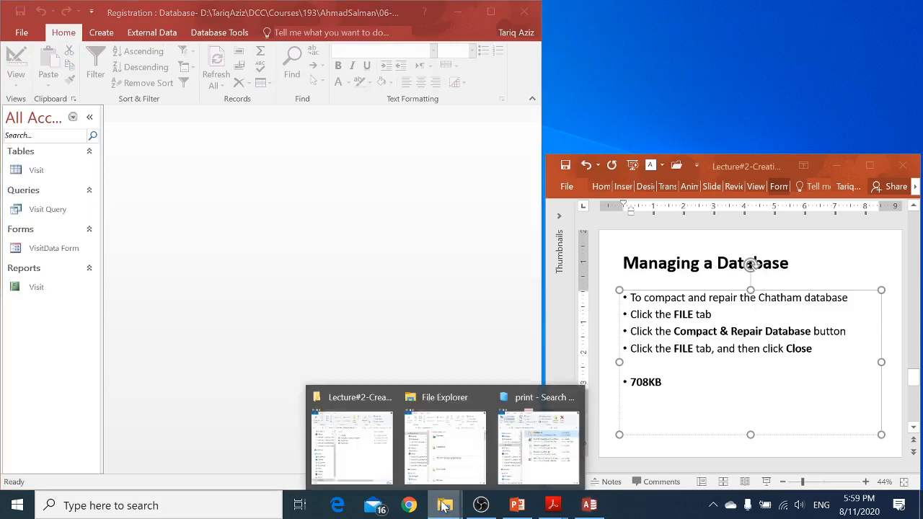
pyautogui.click(377, 461)
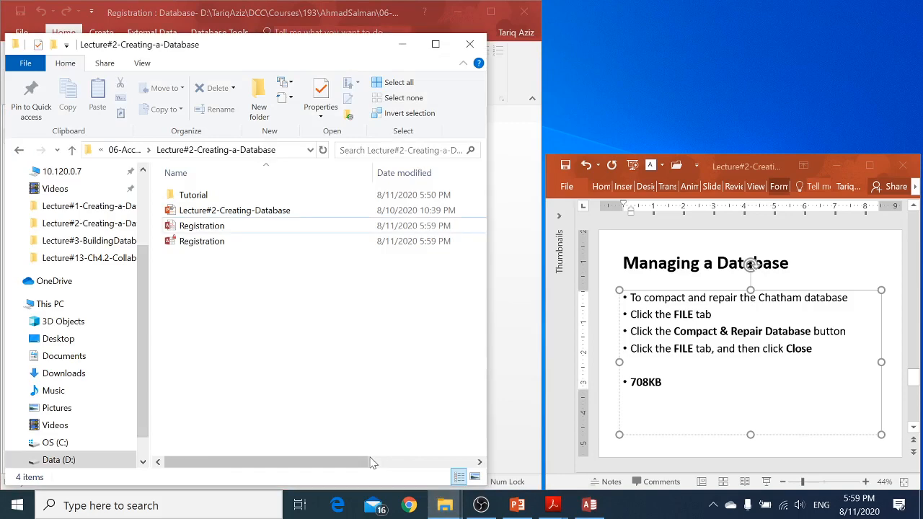
pyautogui.click(205, 232)
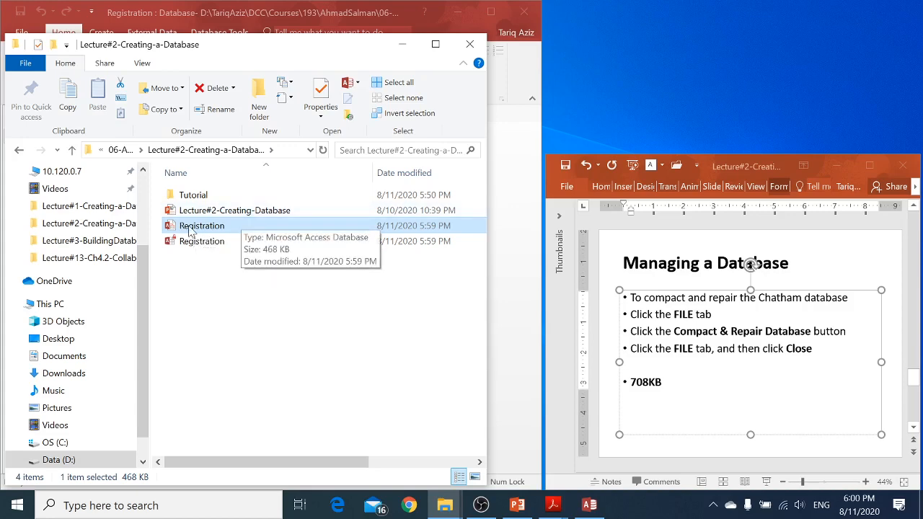
# Return to PowerPoint and advance the lecture past the Next Lecture slide to the End of Meeting supplication slide
pyautogui.click(648, 383)
pyautogui.press('pagedown')
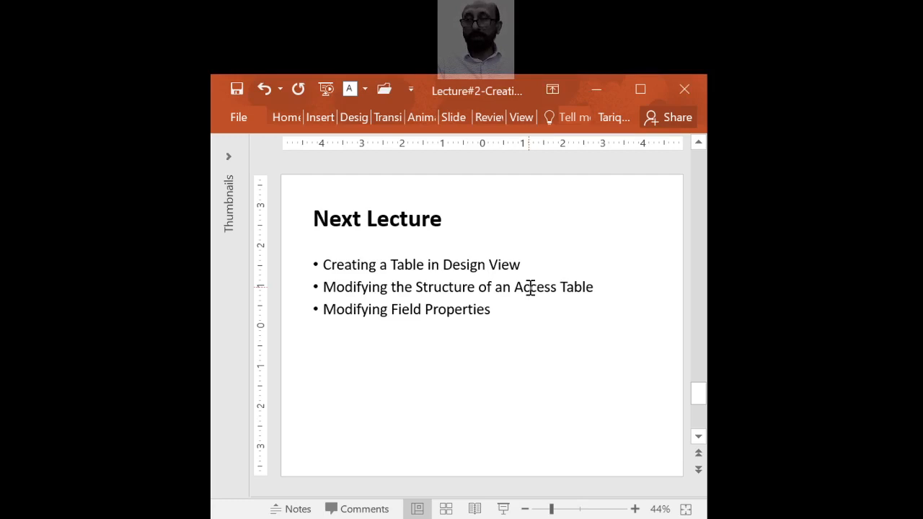
pyautogui.scroll(-1, 529, 288)
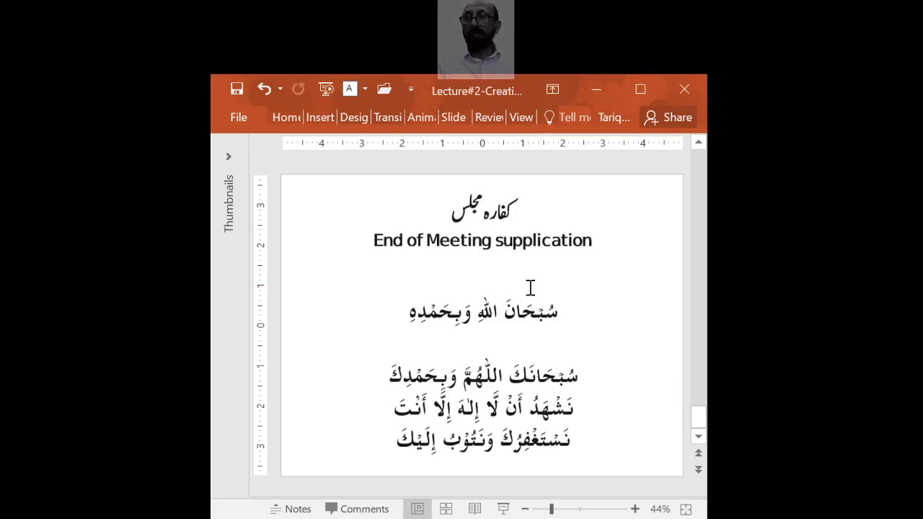